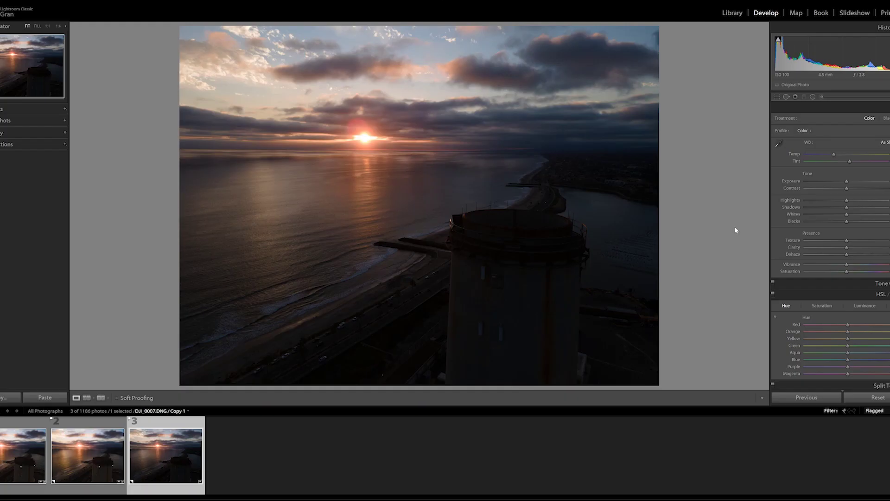
{"action": "left_click_drag", "start_coordinate": [848, 183], "coordinate": [855, 180]}
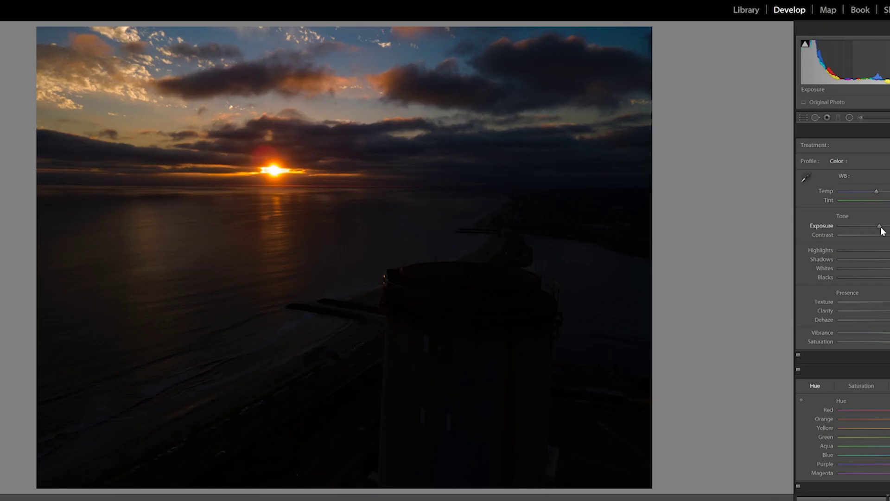
{"action": "left_click_drag", "start_coordinate": [880, 229], "coordinate": [884, 226]}
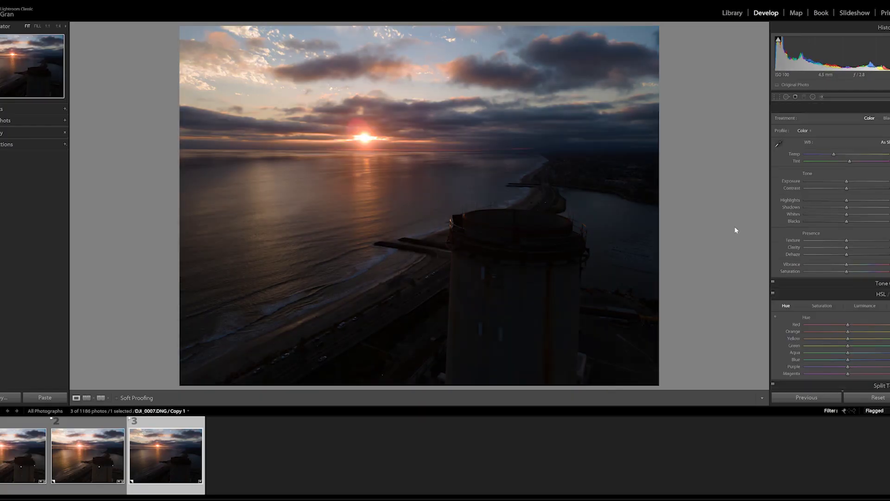
{"action": "left_click_drag", "start_coordinate": [849, 181], "coordinate": [855, 183]}
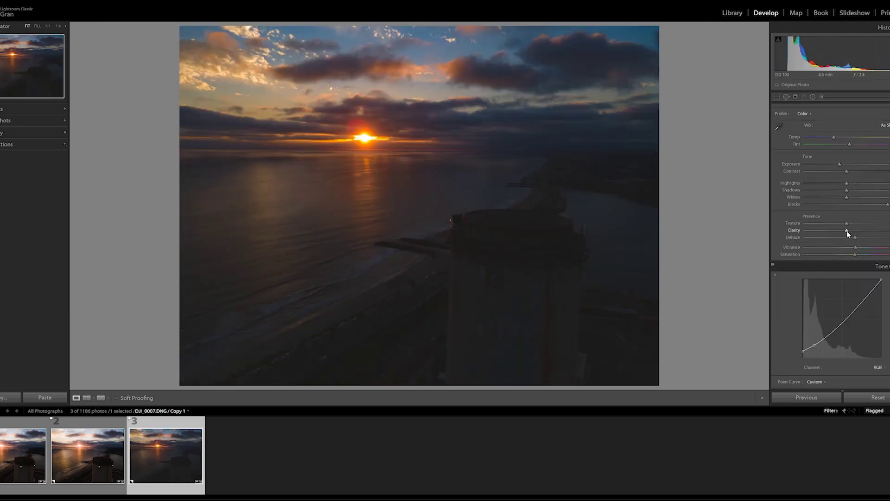
{"action": "left_click_drag", "start_coordinate": [847, 231], "coordinate": [870, 233]}
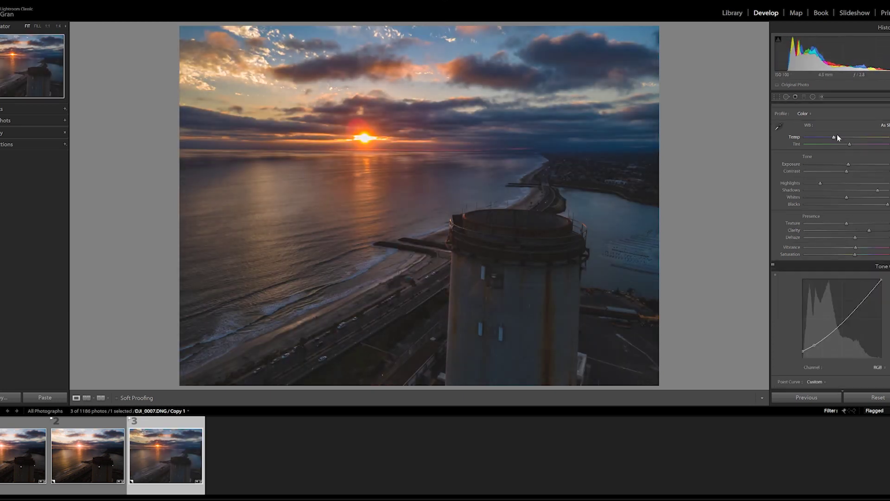
{"action": "left_click_drag", "start_coordinate": [842, 137], "coordinate": [847, 137]}
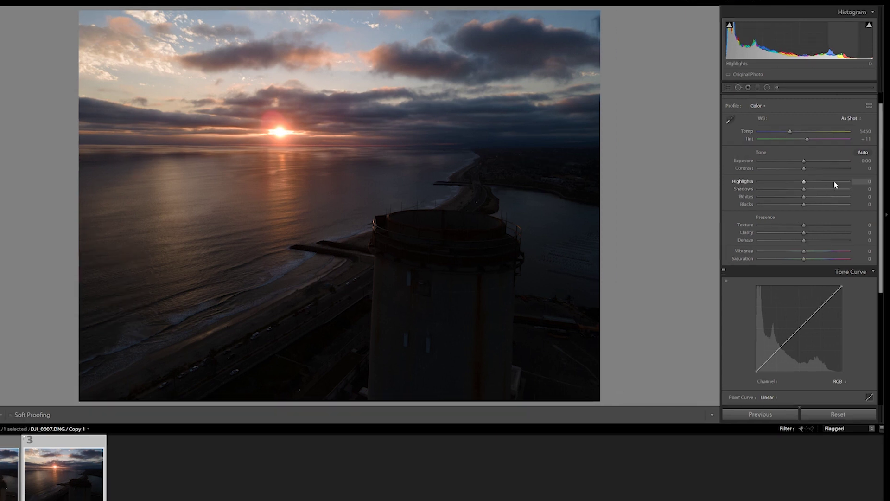
Step: Set Highlights to +100, Shadows to -100 and Whites to +75, and check the photo for highlight clipping
{"action": "left_click_drag", "start_coordinate": [841, 192], "coordinate": [868, 197]}
{"action": "left_click_drag", "start_coordinate": [804, 189], "coordinate": [752, 188]}
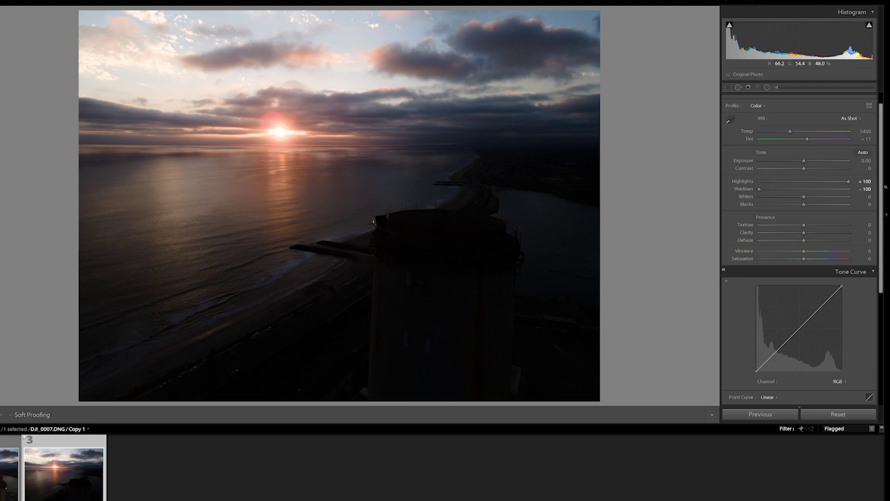
{"action": "left_click_drag", "start_coordinate": [804, 197], "coordinate": [838, 199]}
{"action": "mouse_move", "coordinate": [867, 26]}
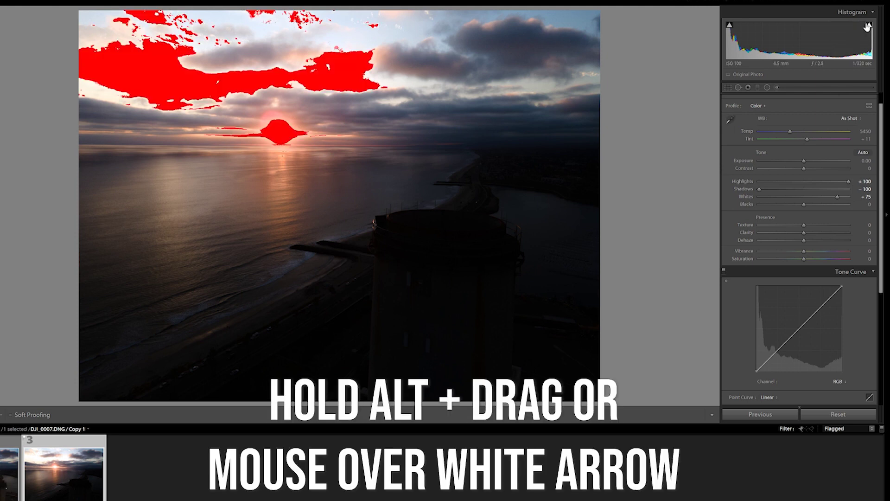
Step: Rebalance the tone of the sunset photo with Highlights +35, Shadows +38, Whites +2 and Blacks +32
{"action": "left_click_drag", "start_coordinate": [839, 197], "coordinate": [819, 207]}
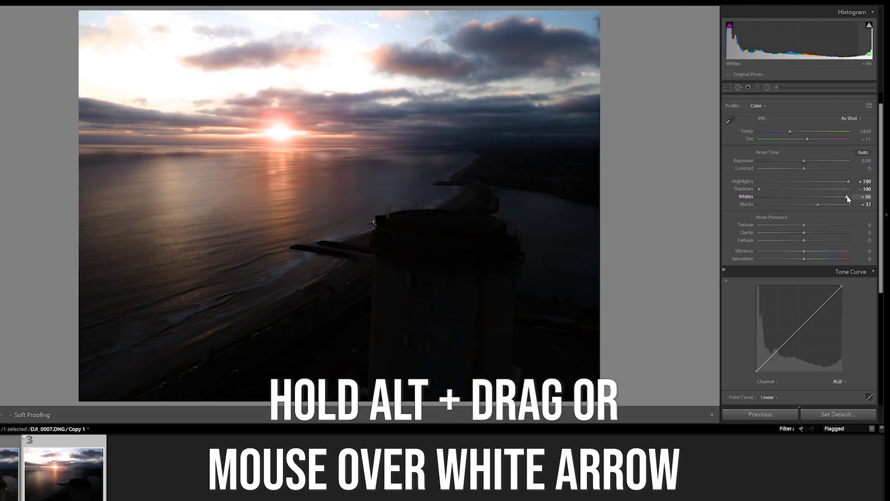
{"action": "double_click", "coordinate": [804, 196]}
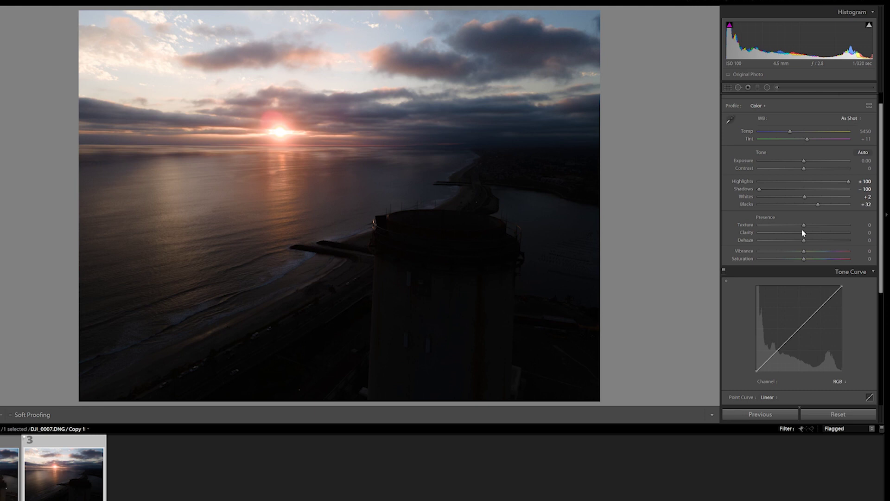
{"action": "left_click_drag", "start_coordinate": [865, 188], "coordinate": [805, 192]}
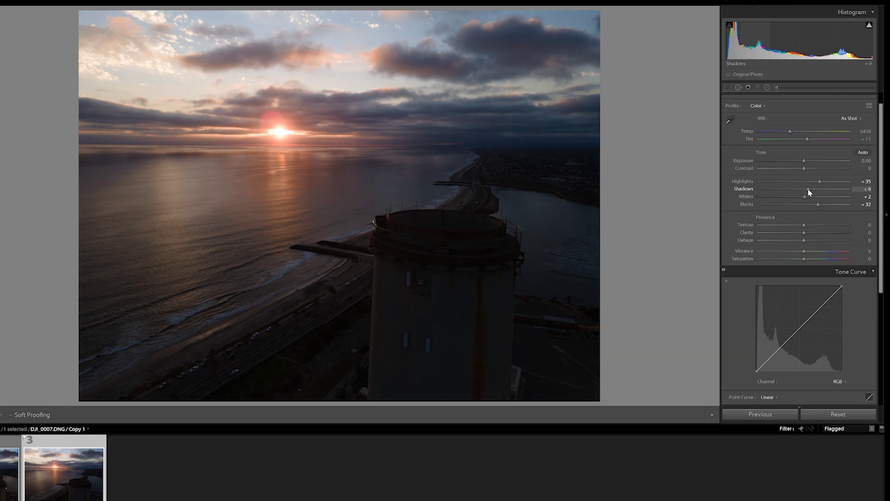
Step: Test stronger Clarity, and settle on Clarity +7 and Dehaze +16
{"action": "left_click_drag", "start_coordinate": [805, 235], "coordinate": [850, 240]}
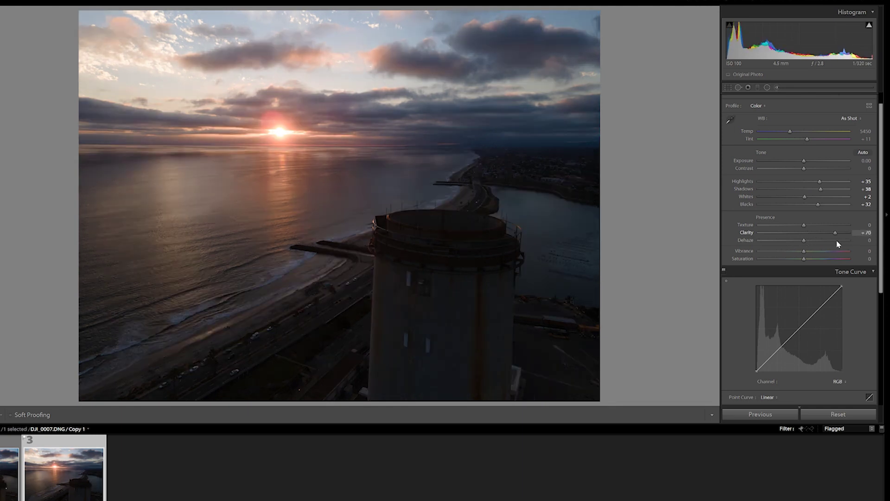
{"action": "left_click_drag", "start_coordinate": [851, 240], "coordinate": [821, 239]}
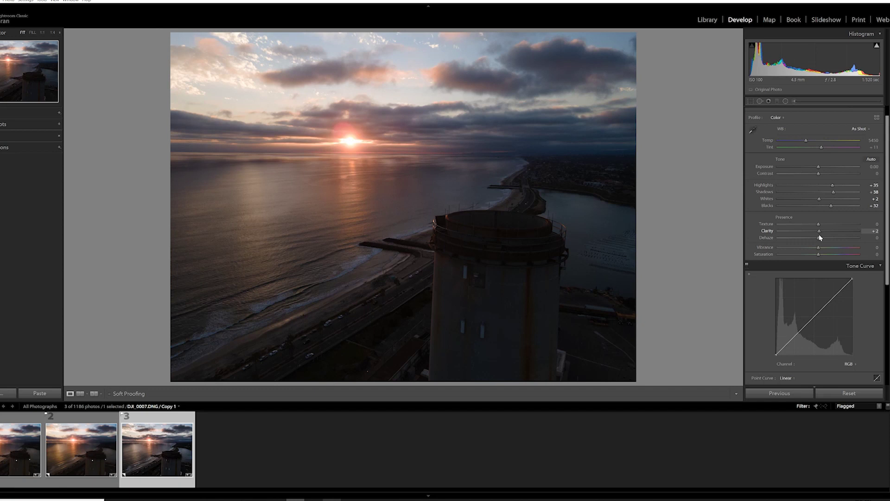
{"action": "left_click_drag", "start_coordinate": [820, 238], "coordinate": [856, 235]}
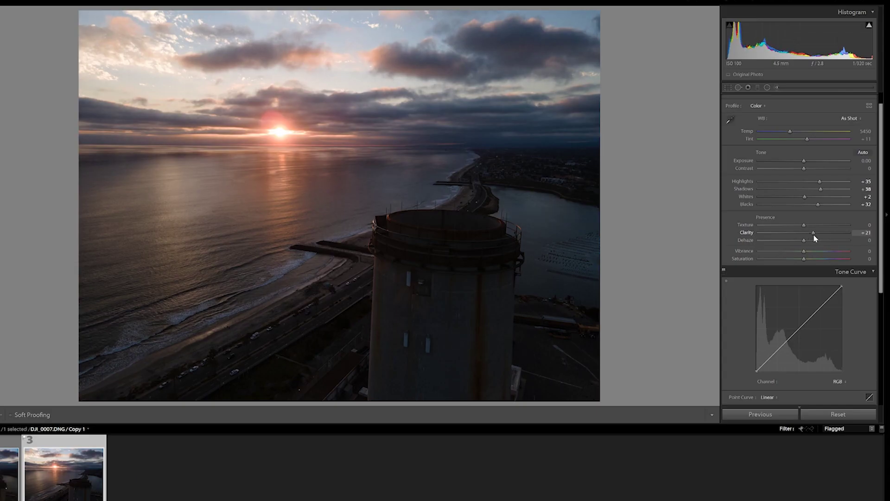
{"action": "left_click_drag", "start_coordinate": [814, 237], "coordinate": [806, 235]}
{"action": "mouse_move", "coordinate": [804, 240]}
{"action": "left_mouse_down"}
{"action": "mouse_move", "coordinate": [829, 241]}
{"action": "mouse_move", "coordinate": [789, 240]}
{"action": "mouse_move", "coordinate": [831, 241]}
{"action": "mouse_move", "coordinate": [805, 241]}
{"action": "mouse_move", "coordinate": [818, 242]}
{"action": "left_mouse_up"}
{"action": "left_click_drag", "start_coordinate": [819, 242], "coordinate": [812, 244]}
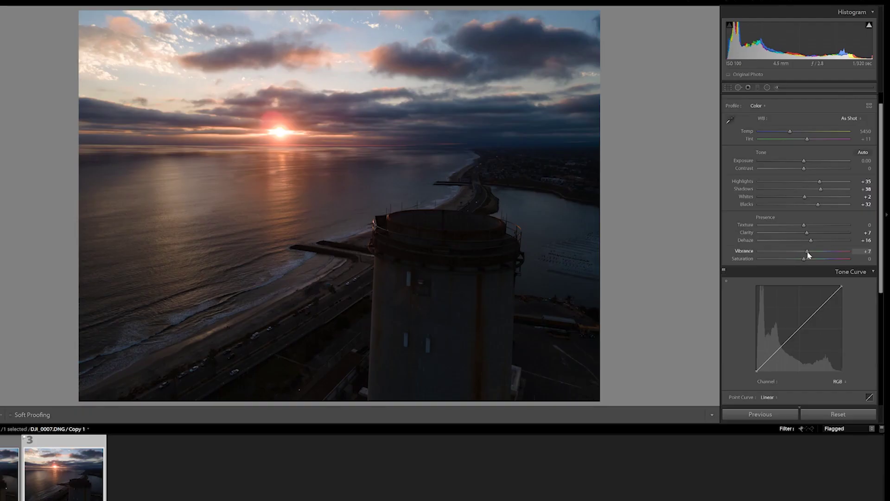
Step: Set Vibrance to +21 and Saturation to +7, and warm the white balance to a Temp of 6268
{"action": "mouse_move", "coordinate": [815, 254]}
{"action": "left_mouse_down"}
{"action": "mouse_move", "coordinate": [833, 254]}
{"action": "mouse_move", "coordinate": [807, 259]}
{"action": "left_mouse_up"}
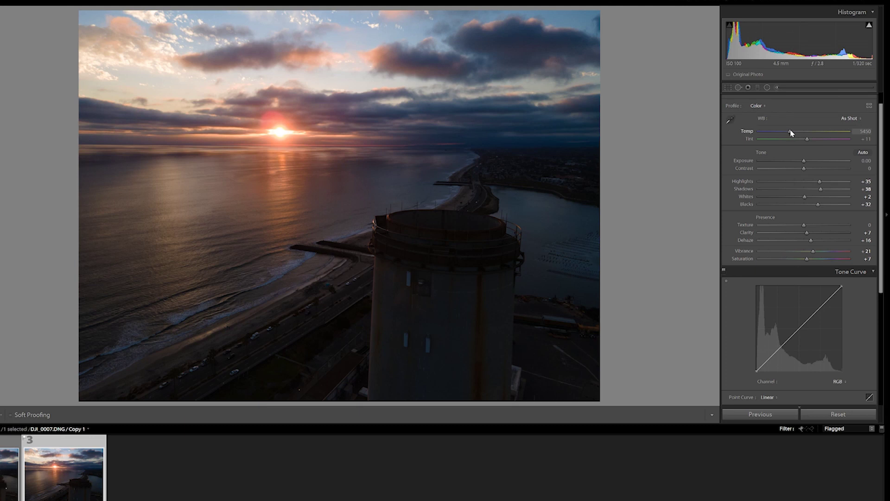
{"action": "mouse_move", "coordinate": [791, 134]}
{"action": "left_mouse_down"}
{"action": "mouse_move", "coordinate": [808, 137]}
{"action": "mouse_move", "coordinate": [796, 133]}
{"action": "left_mouse_up"}
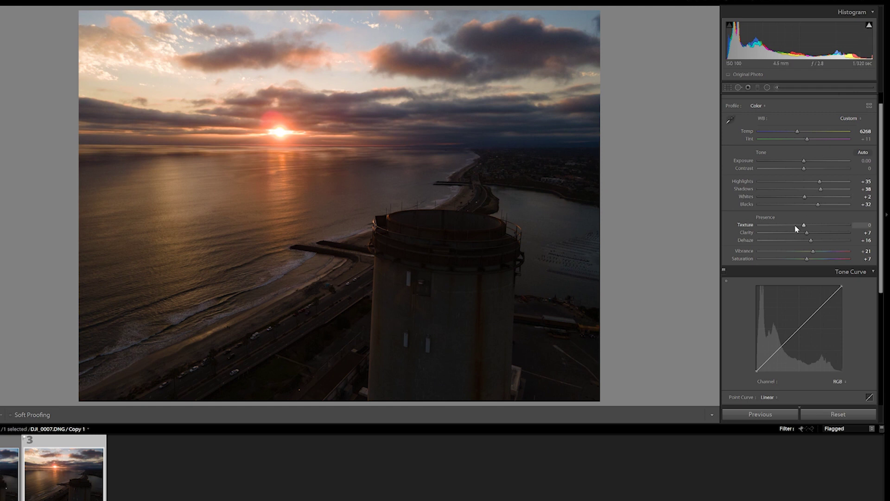
Step: Try other Highlights and Shadows values, and undo them while keeping the warmer temperature
{"action": "left_click_drag", "start_coordinate": [819, 181], "coordinate": [838, 182]}
{"action": "key", "text": "ctrl+z"}
{"action": "key", "text": "ctrl+z"}
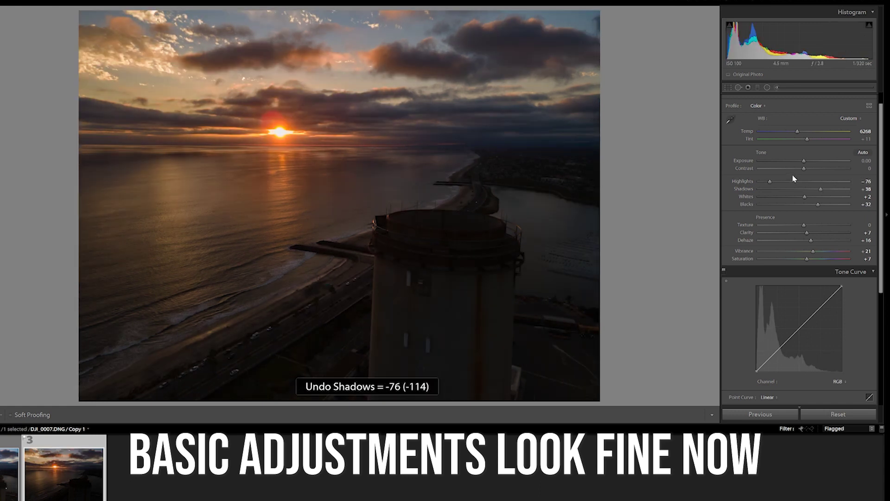
{"action": "key", "text": "ctrl+z"}
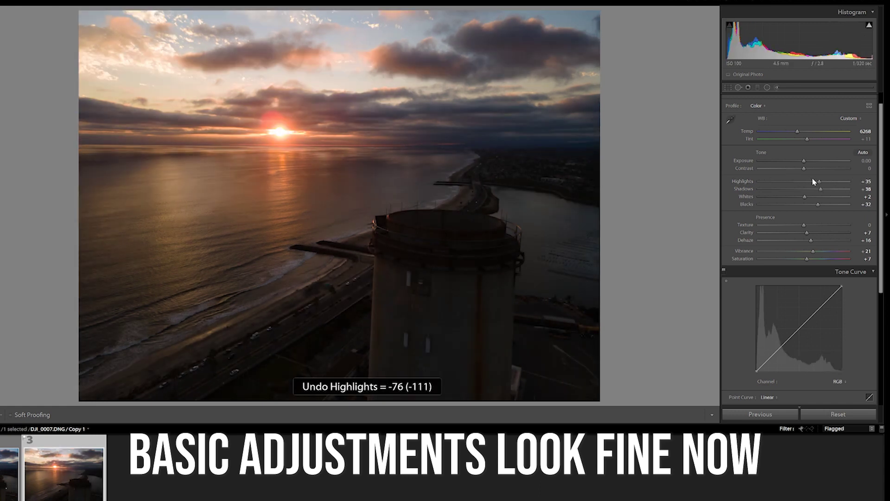
{"action": "key", "text": "ctrl+z"}
{"action": "key", "text": "ctrl+shift+z"}
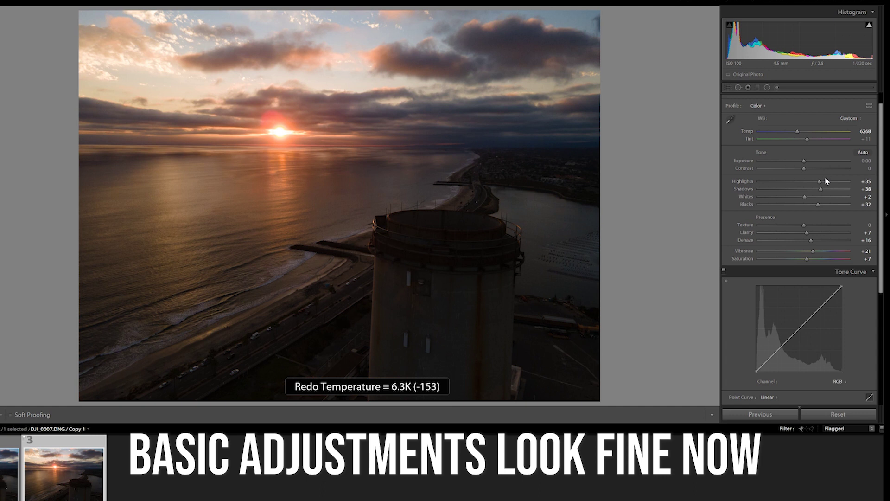
Step: Set the Sharpening Amount to 20 and Luminance noise reduction to about 12, and collapse the adjustment sections not in use
{"action": "left_click", "coordinate": [874, 275]}
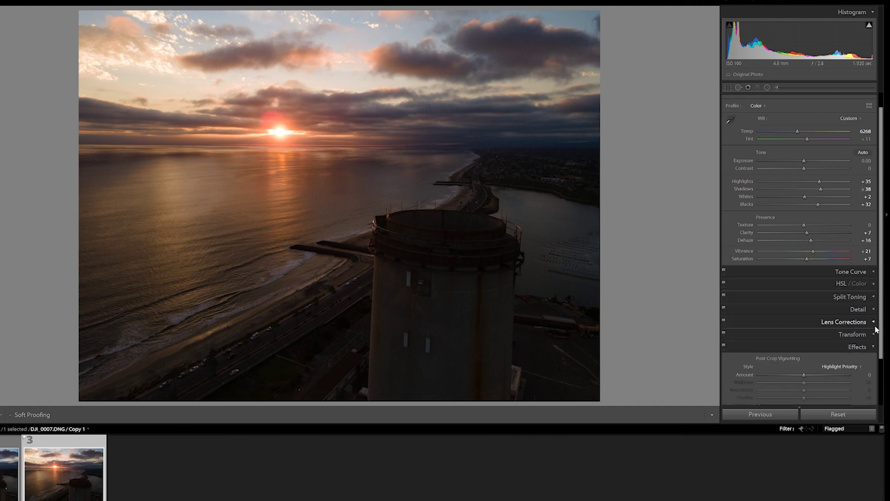
{"action": "left_click", "coordinate": [875, 310]}
{"action": "left_click_drag", "start_coordinate": [776, 307], "coordinate": [772, 313]}
{"action": "left_click", "coordinate": [771, 354]}
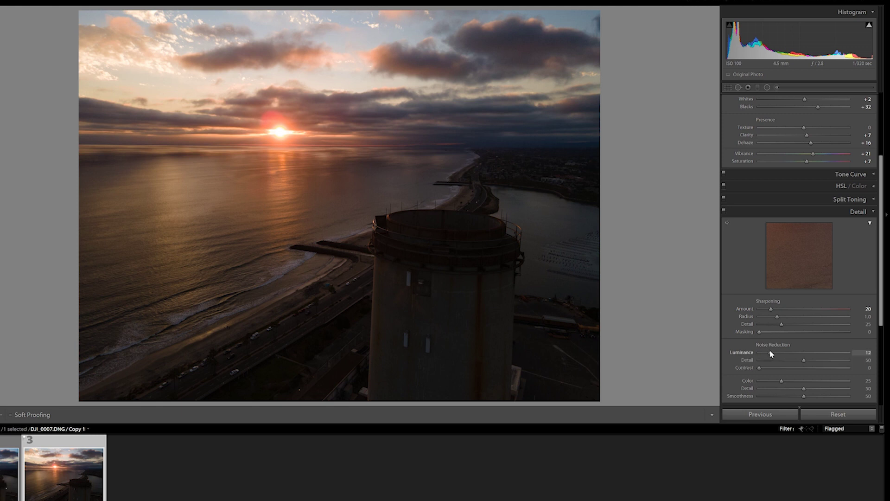
{"action": "left_click_drag", "start_coordinate": [771, 354], "coordinate": [770, 353]}
{"action": "key", "text": "ctrl+8"}
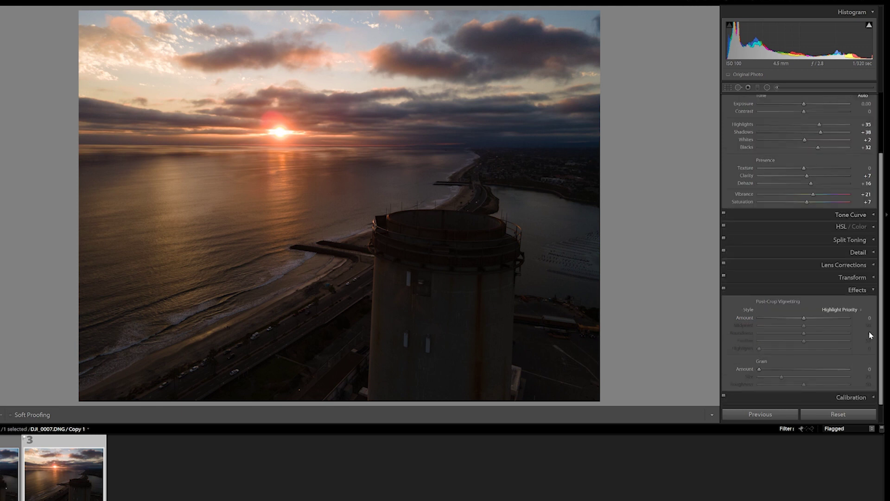
{"action": "left_click", "coordinate": [874, 291]}
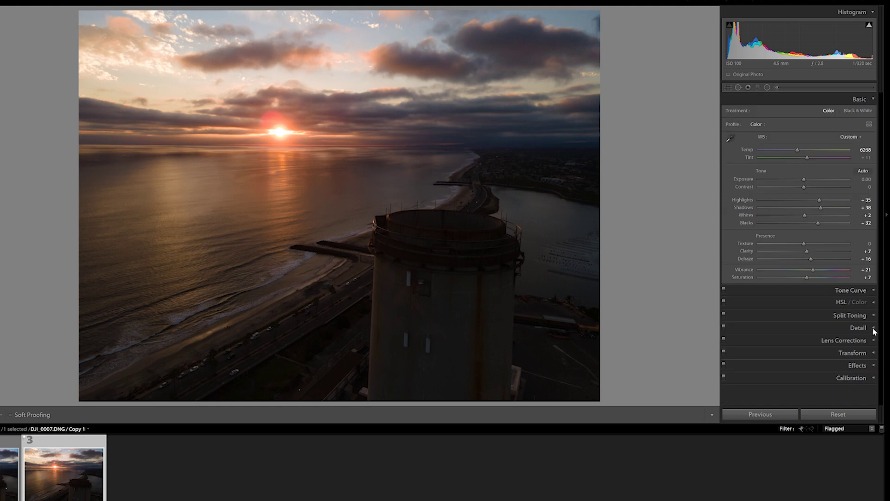
Step: Try shifting the blue and purple hues of the sky with the HSL targeted adjustment tool, and undo the shift
{"action": "left_click", "coordinate": [874, 304]}
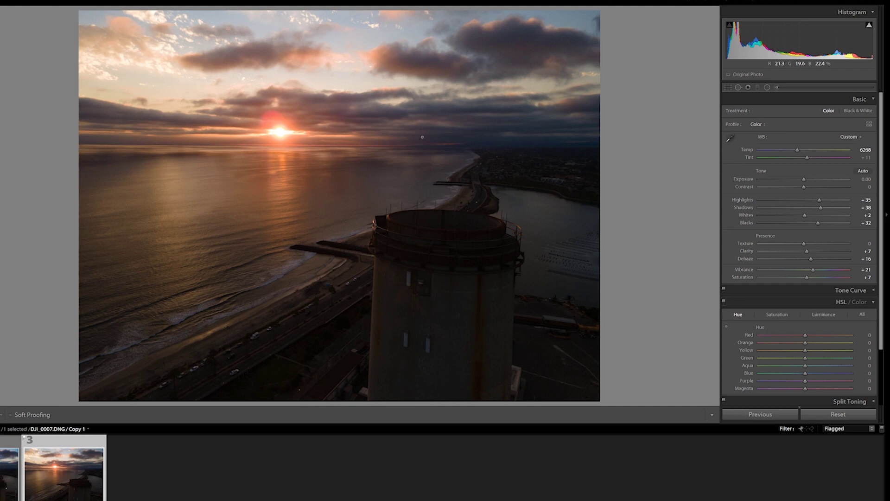
{"action": "left_click", "coordinate": [727, 327]}
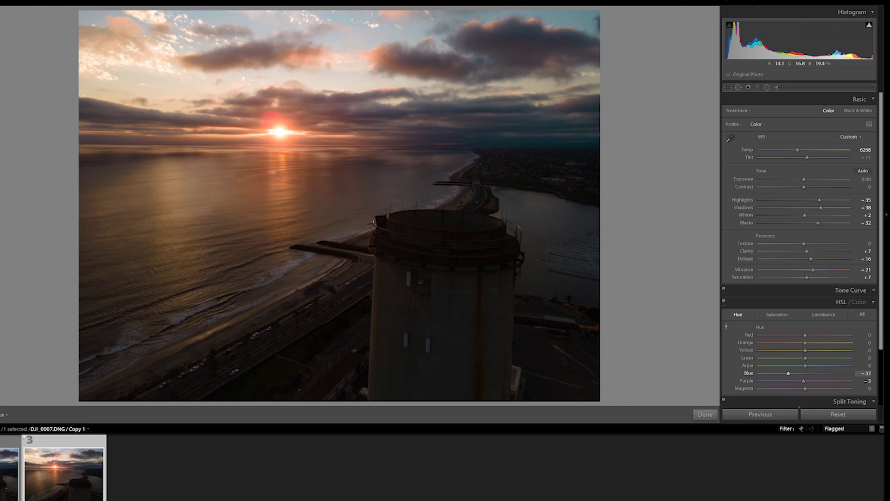
{"action": "left_click_drag", "start_coordinate": [556, 107], "coordinate": [557, 153]}
{"action": "key", "text": "Down"}
{"action": "key", "text": "ctrl+z"}
Step: Set the HSL saturation of Orange to +26 and Yellow to +8, testing the other colors and undoing unwanted changes
{"action": "left_click", "coordinate": [777, 314]}
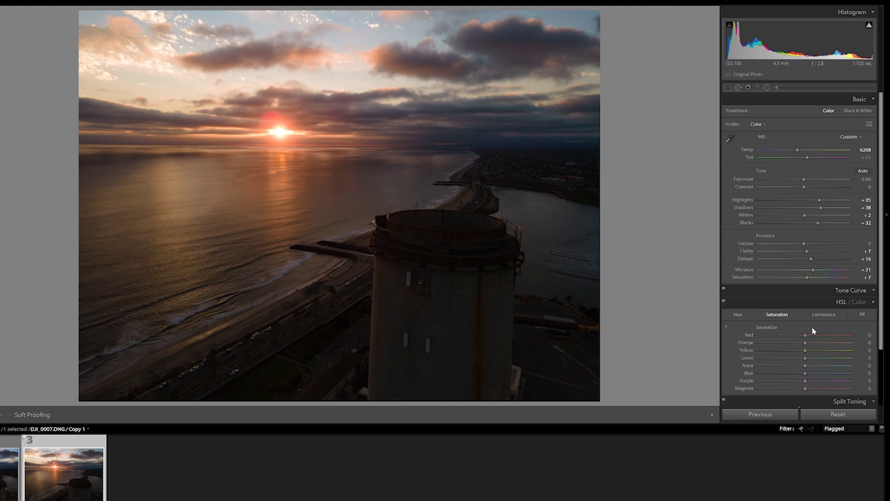
{"action": "left_click_drag", "start_coordinate": [806, 334], "coordinate": [817, 349]}
{"action": "key", "text": "ctrl+z"}
{"action": "left_click_drag", "start_coordinate": [827, 346], "coordinate": [782, 354]}
{"action": "left_click_drag", "start_coordinate": [850, 354], "coordinate": [853, 375]}
{"action": "key", "text": "ctrl+z"}
{"action": "key", "text": "ctrl+z"}
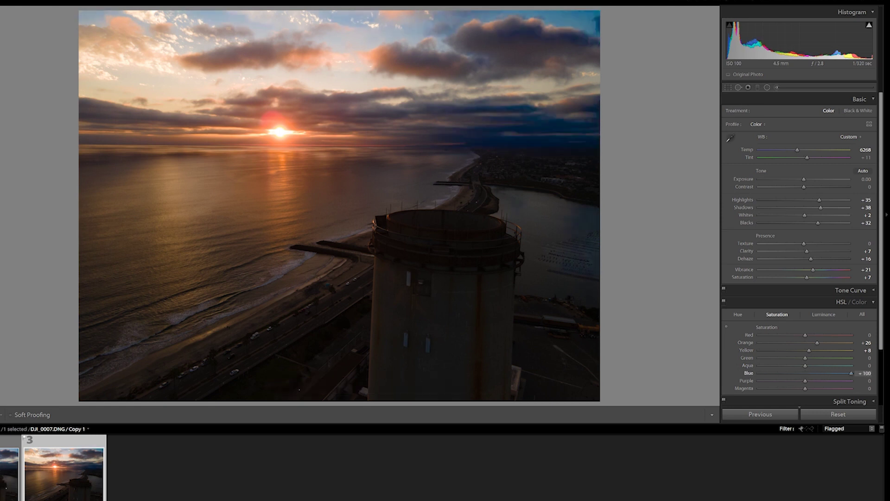
Step: Set the Blue saturation to -57 and Purple to -11, and test both extremes of the Magenta saturation
{"action": "left_click_drag", "start_coordinate": [851, 374], "coordinate": [782, 376]}
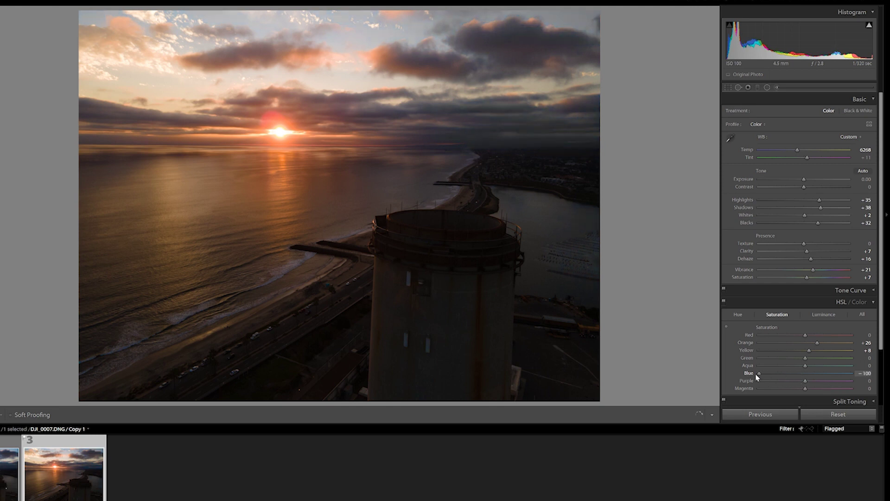
{"action": "left_click_drag", "start_coordinate": [759, 373], "coordinate": [839, 373]}
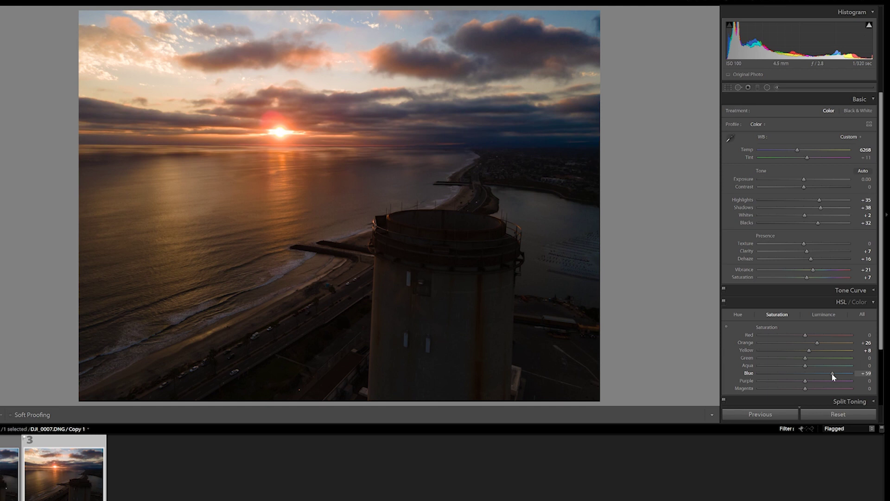
{"action": "left_click_drag", "start_coordinate": [804, 372], "coordinate": [838, 382]}
{"action": "left_click_drag", "start_coordinate": [765, 382], "coordinate": [850, 391]}
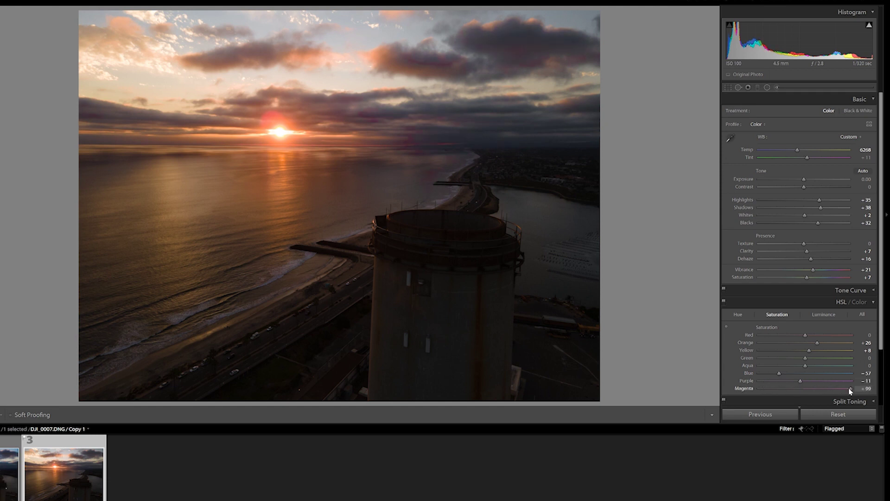
{"action": "left_click_drag", "start_coordinate": [786, 389], "coordinate": [753, 390]}
Step: Try raising the HSL luminance of the reds and yellows, and undo the change
{"action": "left_click", "coordinate": [824, 316]}
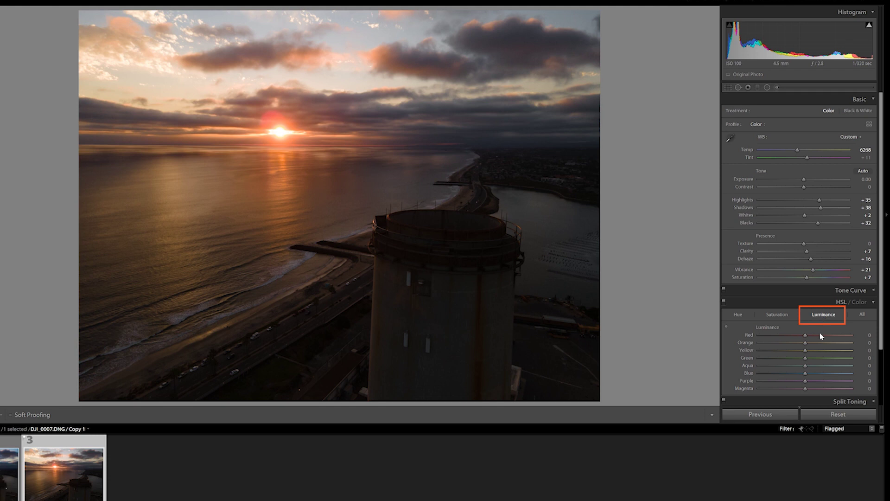
{"action": "scroll", "coordinate": [835, 320], "scroll_direction": "down", "scroll_amount": 1}
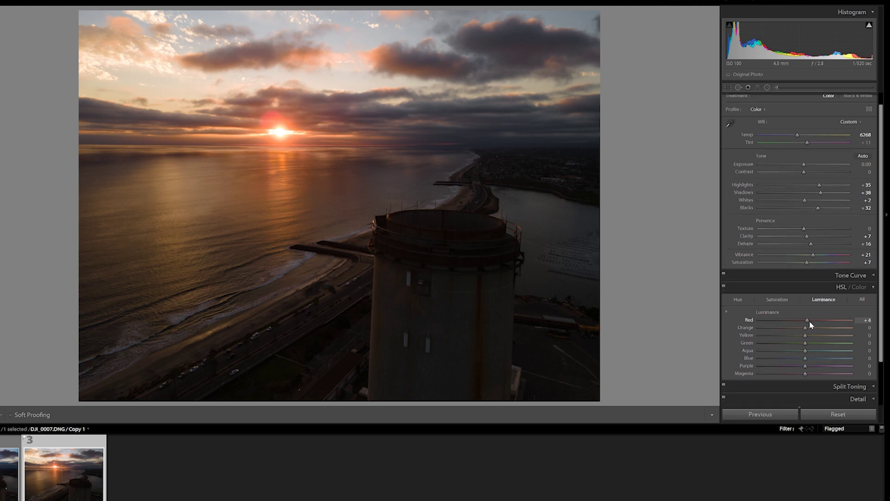
{"action": "mouse_move", "coordinate": [827, 321]}
{"action": "left_mouse_down"}
{"action": "mouse_move", "coordinate": [778, 320]}
{"action": "mouse_move", "coordinate": [844, 321]}
{"action": "mouse_move", "coordinate": [783, 332]}
{"action": "mouse_move", "coordinate": [830, 335]}
{"action": "left_mouse_up"}
{"action": "key", "text": "ctrl+z"}
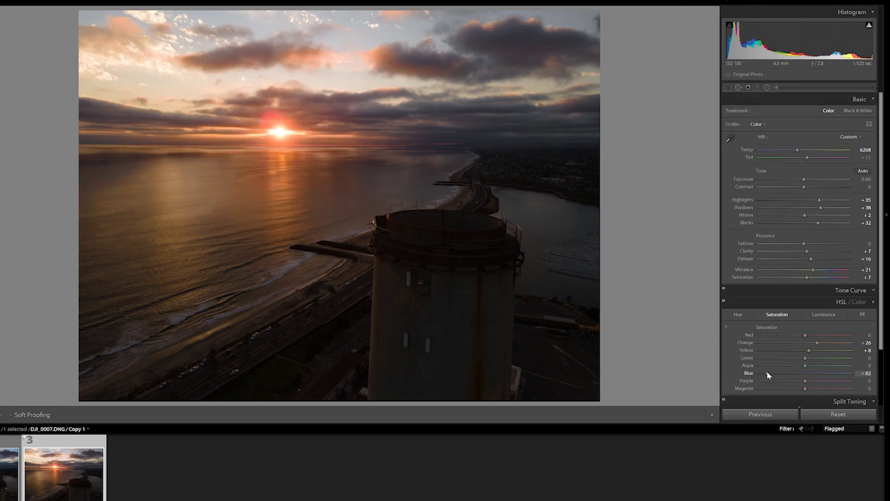
Step: Fine-tune the Blue, Purple and Magenta saturation, bringing Blue to about -57
{"action": "left_click_drag", "start_coordinate": [776, 375], "coordinate": [779, 376]}
{"action": "left_click_drag", "start_coordinate": [840, 380], "coordinate": [806, 393]}
Step: Try brightening the warm colors with HSL luminance, including Yellow at +32, and undo all luminance changes
{"action": "left_click", "coordinate": [824, 315]}
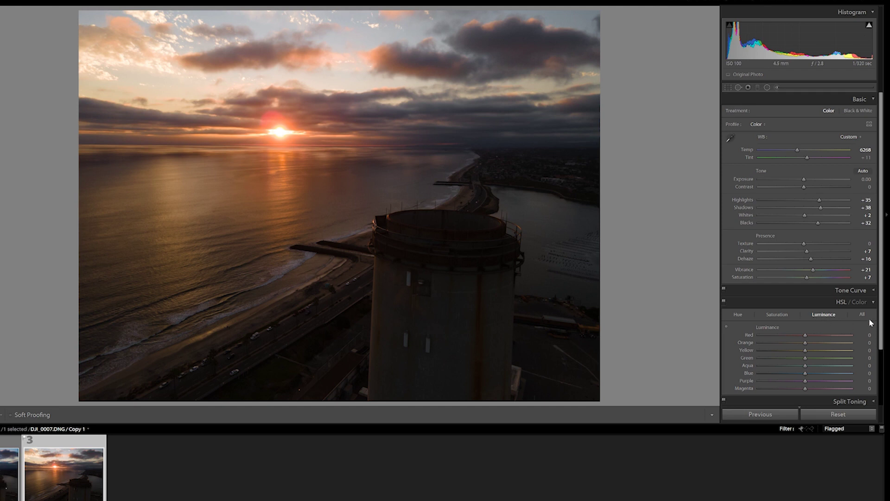
{"action": "scroll", "coordinate": [862, 324], "scroll_direction": "down", "scroll_amount": 1}
{"action": "left_click_drag", "start_coordinate": [806, 320], "coordinate": [821, 342]}
{"action": "key", "text": "ctrl+z"}
{"action": "key", "text": "ctrl+z"}
{"action": "key", "text": "ctrl+z"}
{"action": "key", "text": "ctrl+z"}
{"action": "key", "text": "ctrl+z"}
{"action": "key", "text": "ctrl+z"}
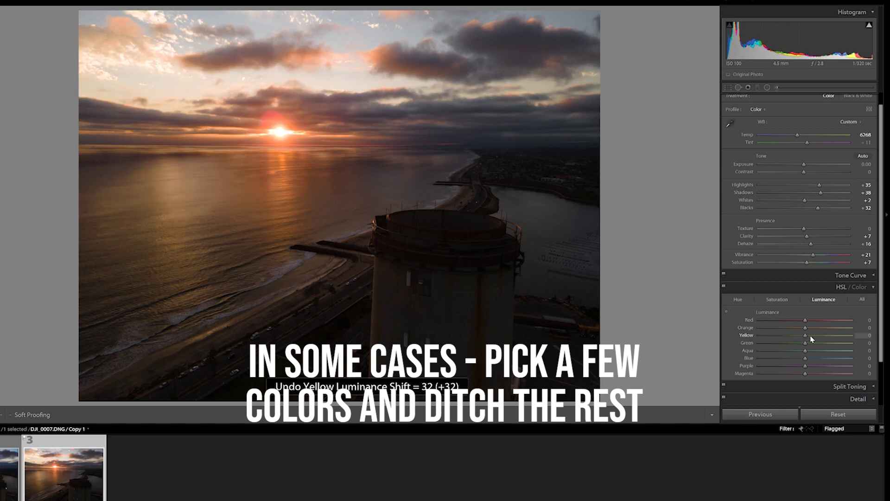
Step: Try shifting the Blue luminance to its darkest extreme and to +36, undo it, and close the HSL adjustments
{"action": "left_click_drag", "start_coordinate": [806, 357], "coordinate": [747, 358]}
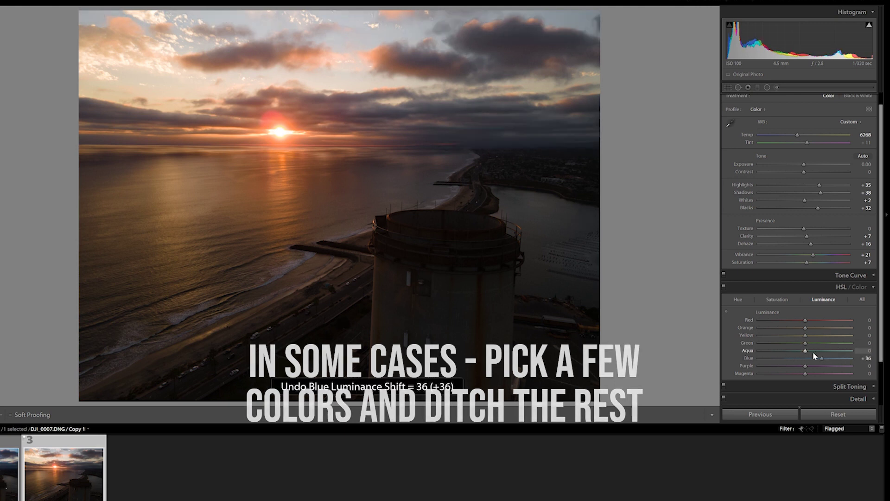
{"action": "left_click", "coordinate": [738, 299]}
{"action": "left_click", "coordinate": [872, 287]}
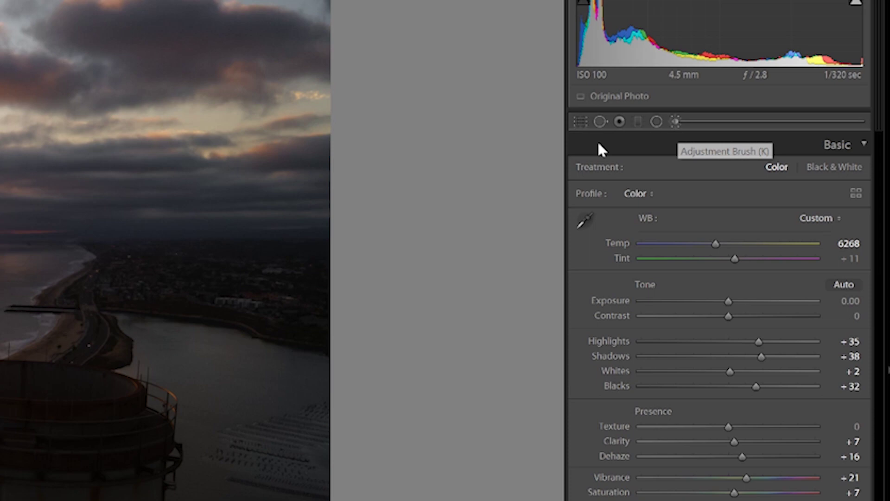
Step: Paint an Adjustment Brush mask over the ocean from the horizon to the shoreline, varying the brush size between about 5 and 11
{"action": "key", "text": "k"}
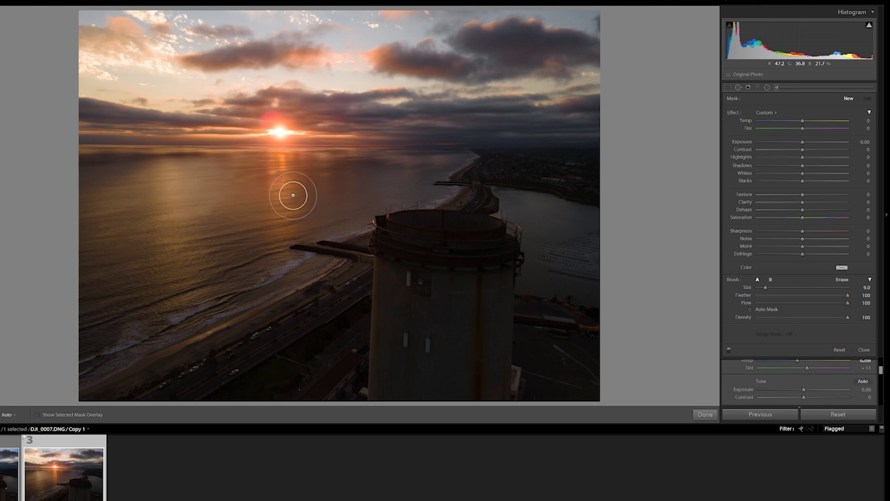
{"action": "scroll", "coordinate": [323, 178], "scroll_direction": "up", "scroll_amount": 1}
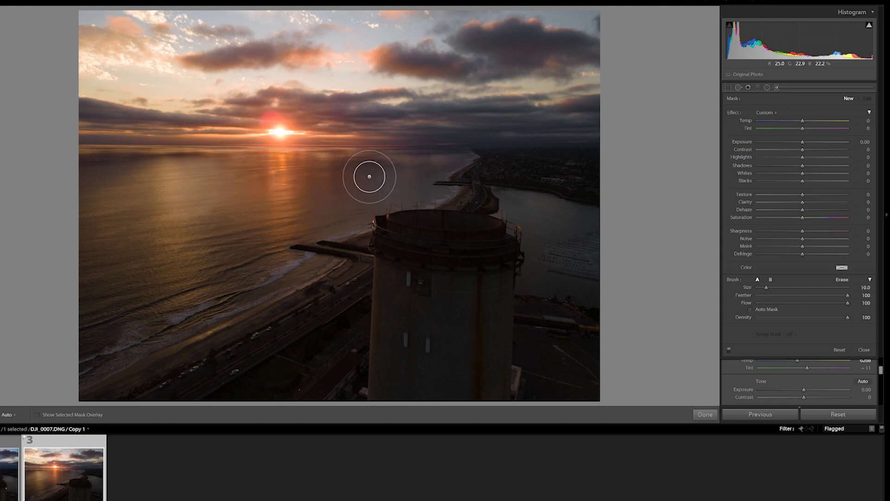
{"action": "scroll", "coordinate": [312, 174], "scroll_direction": "up", "scroll_amount": 4}
{"action": "scroll", "coordinate": [314, 174], "scroll_direction": "down", "scroll_amount": 6}
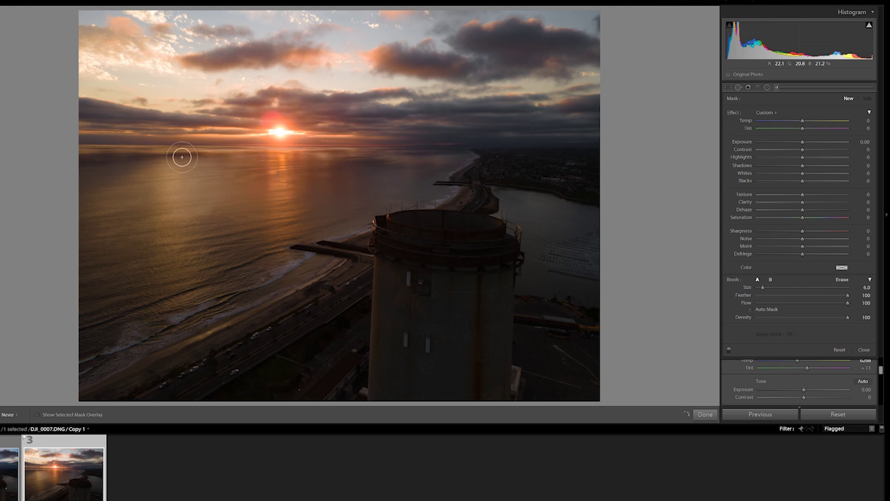
{"action": "scroll", "coordinate": [120, 167], "scroll_direction": "up", "scroll_amount": 4}
{"action": "left_click", "coordinate": [119, 167]}
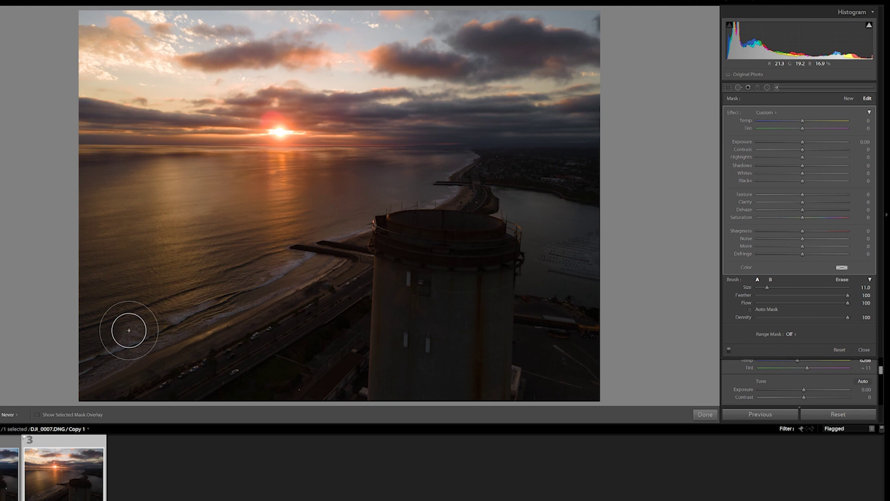
{"action": "scroll", "coordinate": [375, 196], "scroll_direction": "down", "scroll_amount": 4}
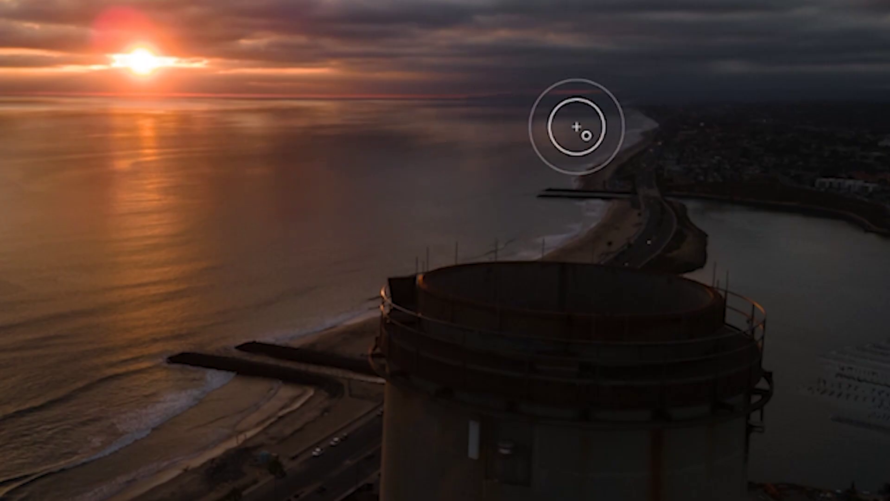
{"action": "mouse_move", "coordinate": [588, 137]}
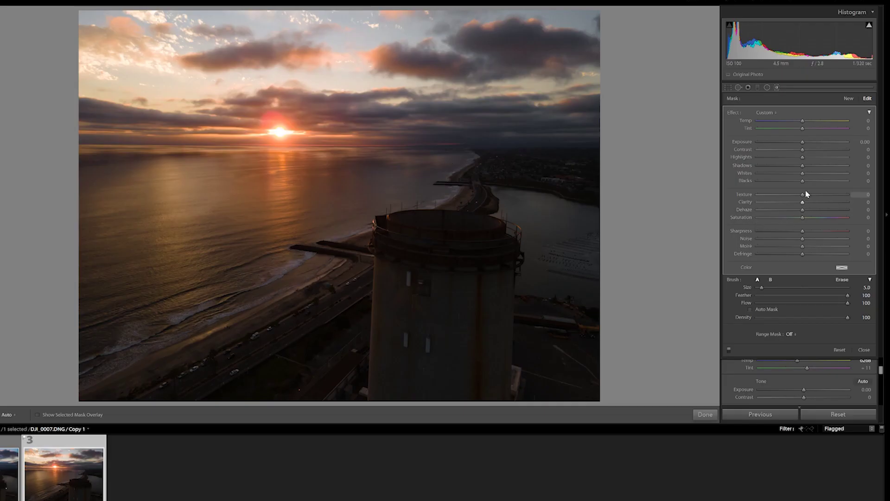
Step: Set the ocean mask's Blacks to -12 and Temp to -12, and brush further across the water
{"action": "mouse_move", "coordinate": [799, 180]}
{"action": "left_mouse_down"}
{"action": "mouse_move", "coordinate": [773, 183]}
{"action": "mouse_move", "coordinate": [801, 182]}
{"action": "mouse_move", "coordinate": [794, 185]}
{"action": "left_mouse_up"}
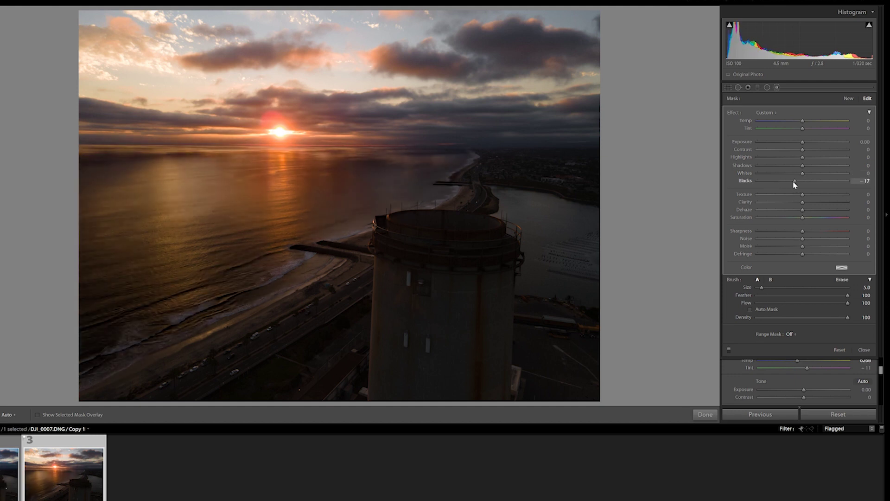
{"action": "left_click_drag", "start_coordinate": [791, 182], "coordinate": [795, 181]}
{"action": "left_click_drag", "start_coordinate": [803, 121], "coordinate": [797, 121]}
{"action": "left_click_drag", "start_coordinate": [452, 160], "coordinate": [357, 193]}
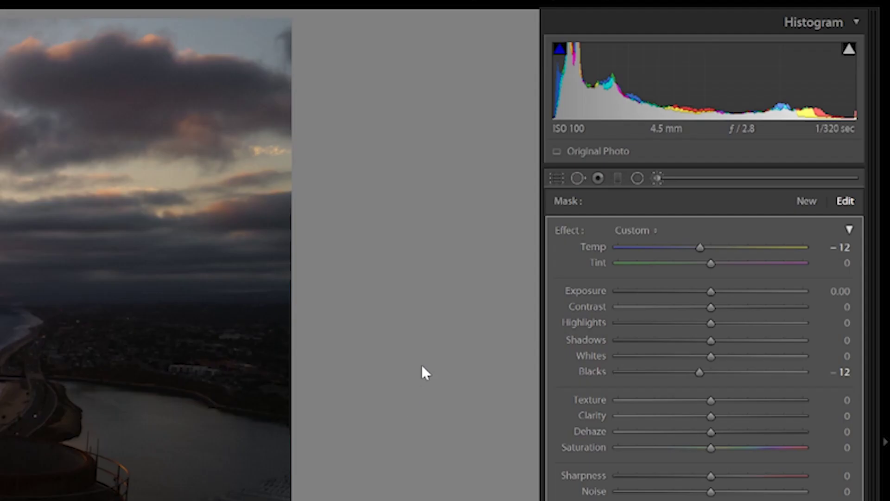
Step: Paint a new brush mask over the dark clouds above the horizon, raise its Clarity to 27, and test its Temp
{"action": "left_click", "coordinate": [806, 201]}
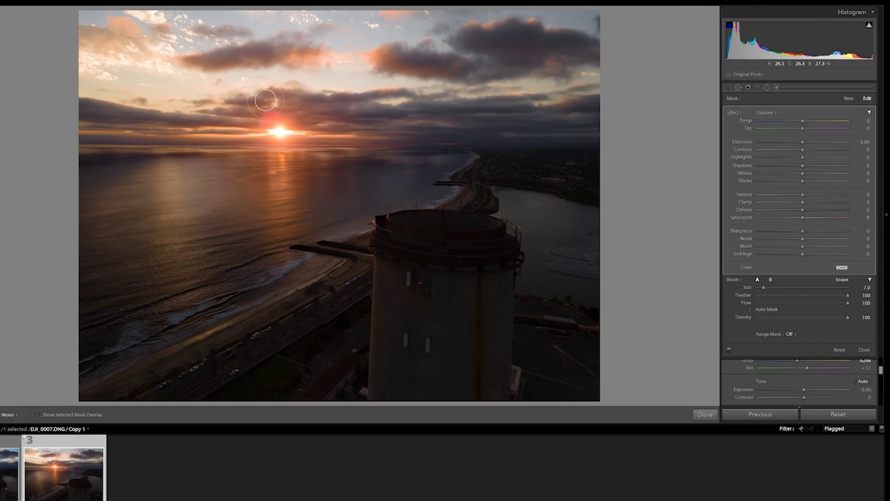
{"action": "scroll", "coordinate": [570, 93], "scroll_direction": "down", "scroll_amount": 2}
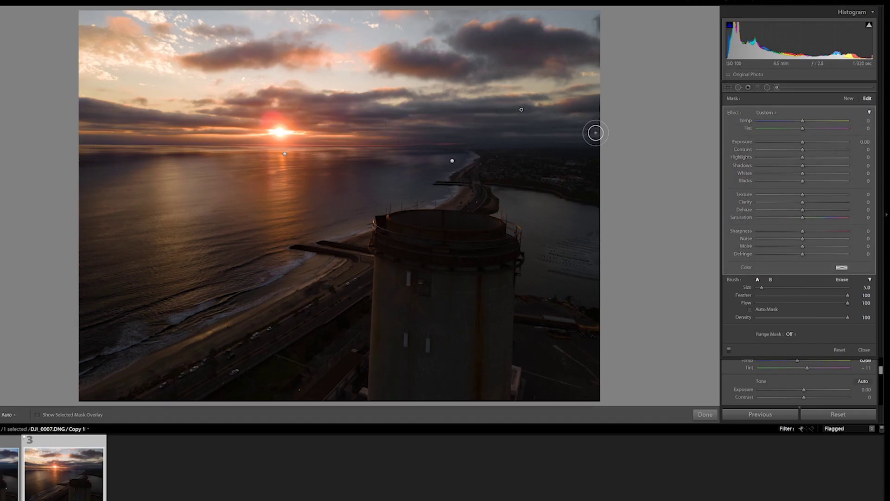
{"action": "mouse_move", "coordinate": [803, 122]}
{"action": "left_mouse_down"}
{"action": "mouse_move", "coordinate": [815, 123]}
{"action": "mouse_move", "coordinate": [802, 125]}
{"action": "left_mouse_up"}
{"action": "mouse_move", "coordinate": [802, 202]}
{"action": "left_mouse_down"}
{"action": "mouse_move", "coordinate": [776, 205]}
{"action": "mouse_move", "coordinate": [850, 200]}
{"action": "mouse_move", "coordinate": [758, 207]}
{"action": "mouse_move", "coordinate": [816, 210]}
{"action": "left_mouse_up"}
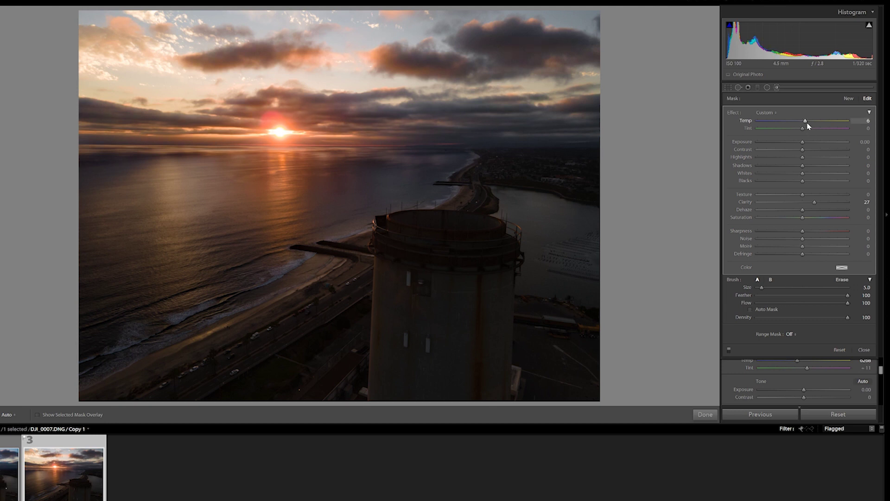
{"action": "mouse_move", "coordinate": [807, 125]}
{"action": "left_mouse_down"}
{"action": "mouse_move", "coordinate": [817, 119]}
{"action": "mouse_move", "coordinate": [802, 122]}
{"action": "left_mouse_up"}
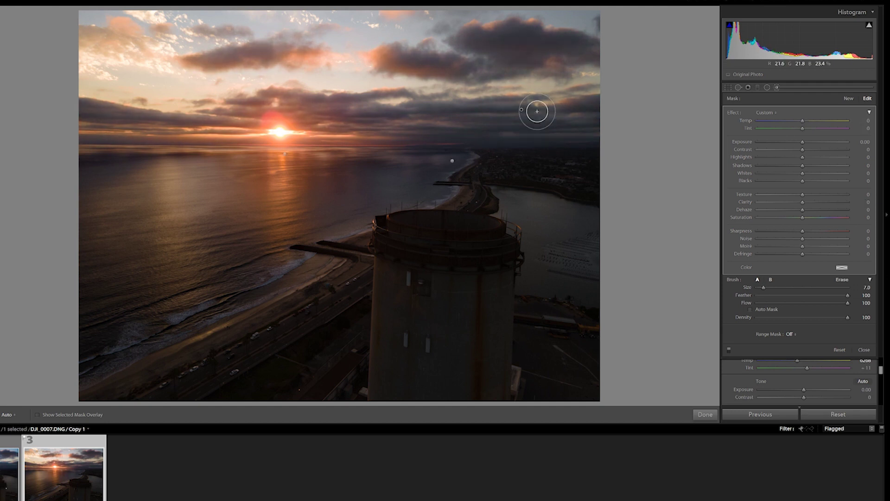
Step: Reduce the brush size to 2 and paint a mask along the tower's upper rim with the edit pins hidden
{"action": "key", "text": "bracketleft"}
{"action": "key", "text": "bracketleft"}
{"action": "key", "text": "bracketleft"}
{"action": "key", "text": "bracketleft"}
{"action": "key", "text": "bracketleft"}
{"action": "key", "text": "h"}
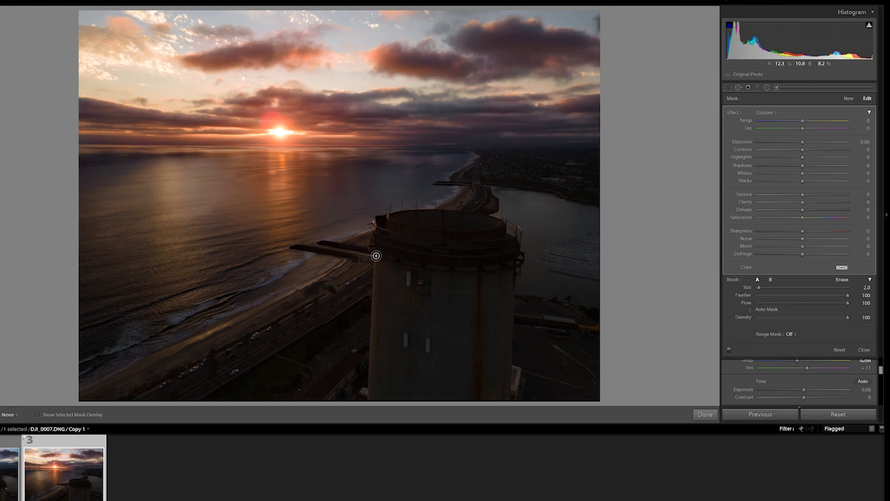
{"action": "key", "text": "h"}
Step: Set the tower mask's Clarity to 65 after trying 98, and lower its Shadows to -43
{"action": "left_click_drag", "start_coordinate": [818, 204], "coordinate": [846, 202]}
{"action": "left_click_drag", "start_coordinate": [804, 165], "coordinate": [805, 172]}
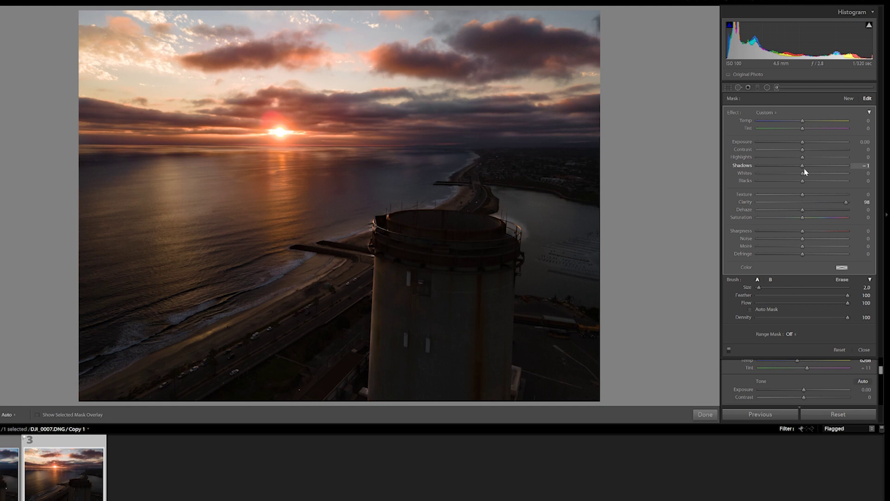
{"action": "left_click_drag", "start_coordinate": [846, 202], "coordinate": [831, 203]}
{"action": "left_click_drag", "start_coordinate": [789, 167], "coordinate": [783, 168]}
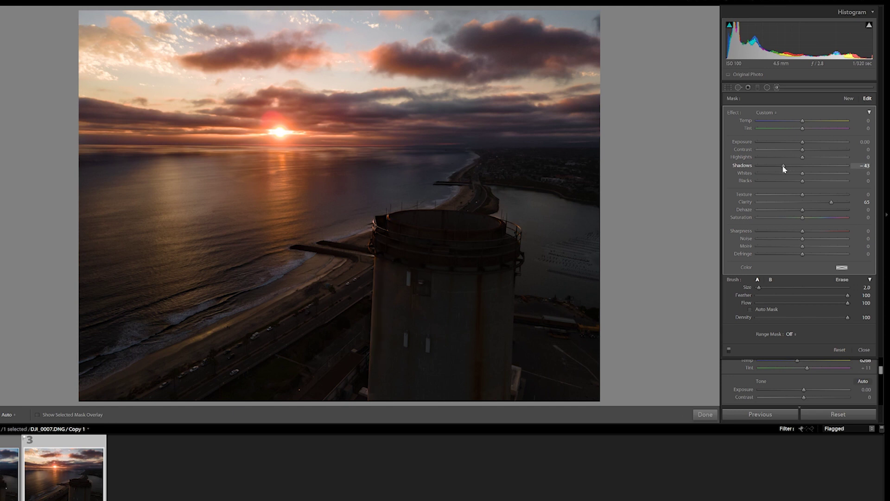
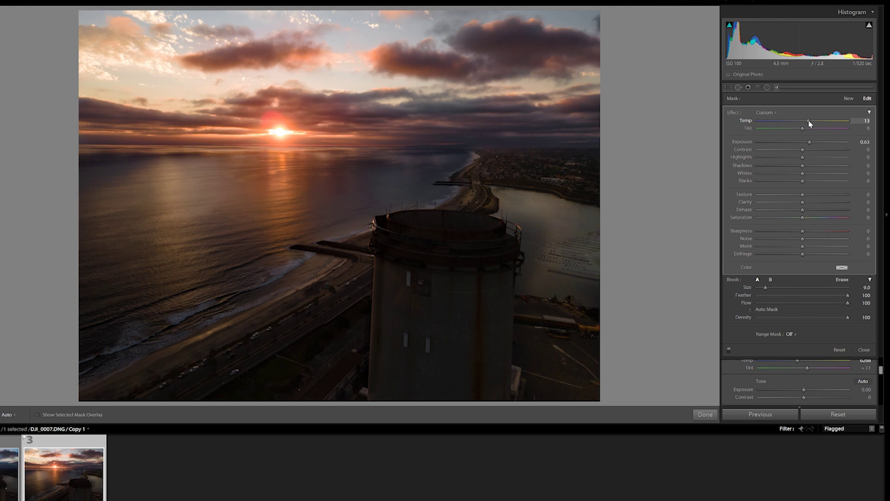
Step: Refine the coast and harbor mask beside the tower with a size 4 brush, and finish brush editing
{"action": "scroll", "coordinate": [532, 215], "scroll_direction": "down", "scroll_amount": 5}
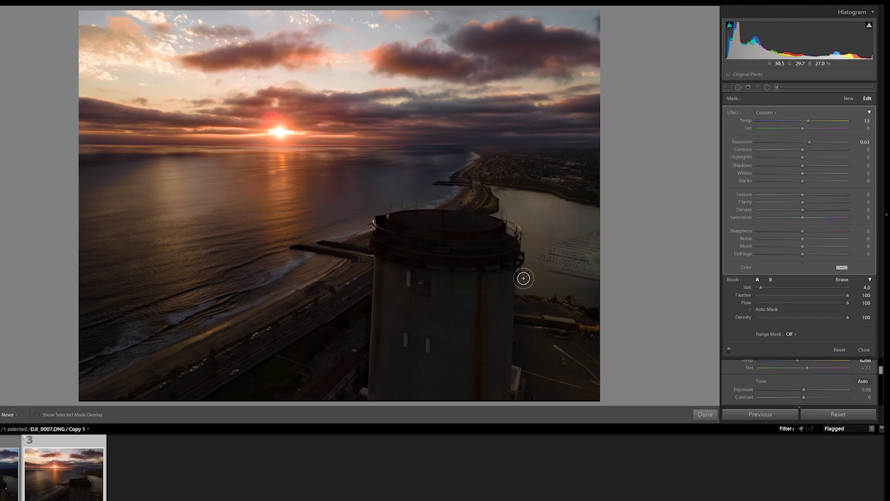
{"action": "key", "text": "h"}
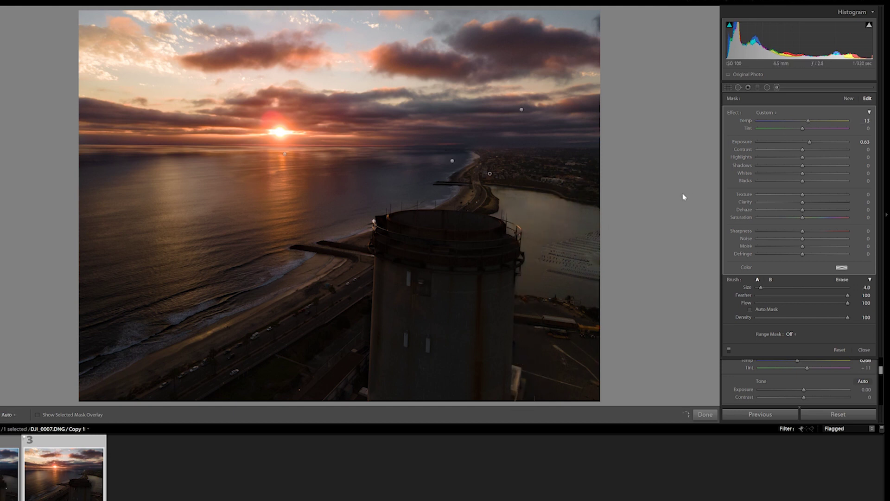
{"action": "left_click", "coordinate": [705, 414]}
Step: Try raising the whole photo's Shadows and setting its Exposure to 0.79, and undo both changes
{"action": "left_click_drag", "start_coordinate": [820, 207], "coordinate": [842, 207]}
{"action": "key", "text": "ctrl+z"}
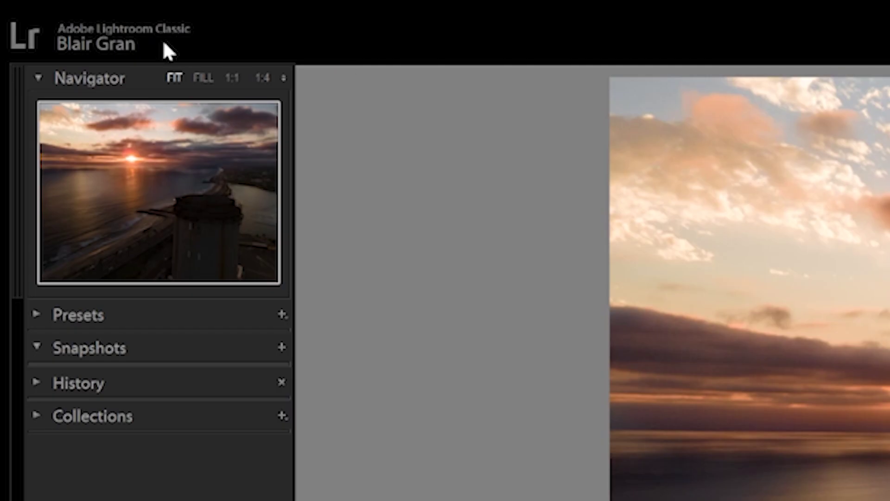
{"action": "left_click", "coordinate": [262, 78]}
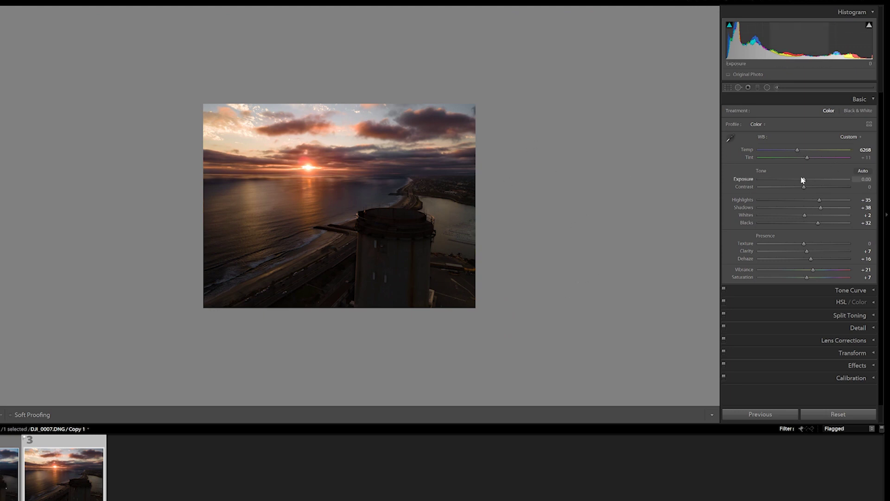
{"action": "left_click_drag", "start_coordinate": [805, 181], "coordinate": [812, 182]}
{"action": "key", "text": "ctrl+z"}
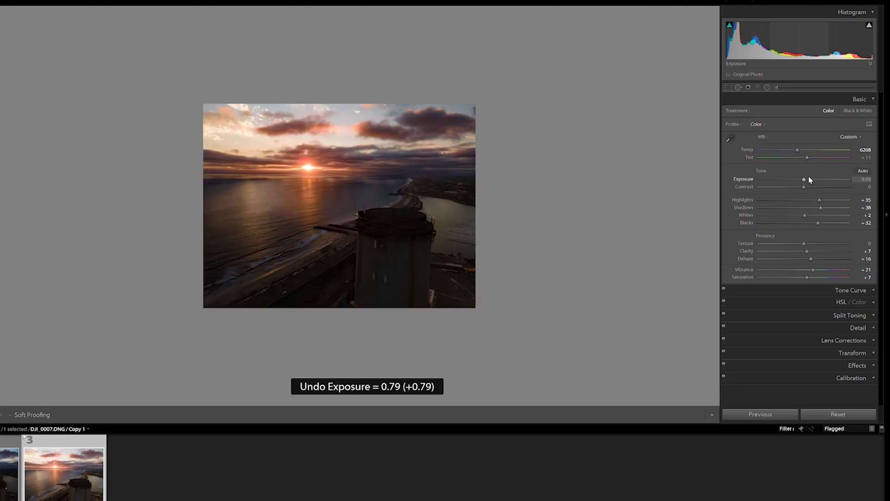
Step: Try a brush mask over the tower and foreground with Exposure 0.46 and Shadows 29, compare by deleting and restoring it, and delete it
{"action": "left_click", "coordinate": [777, 87]}
{"action": "key", "text": "h"}
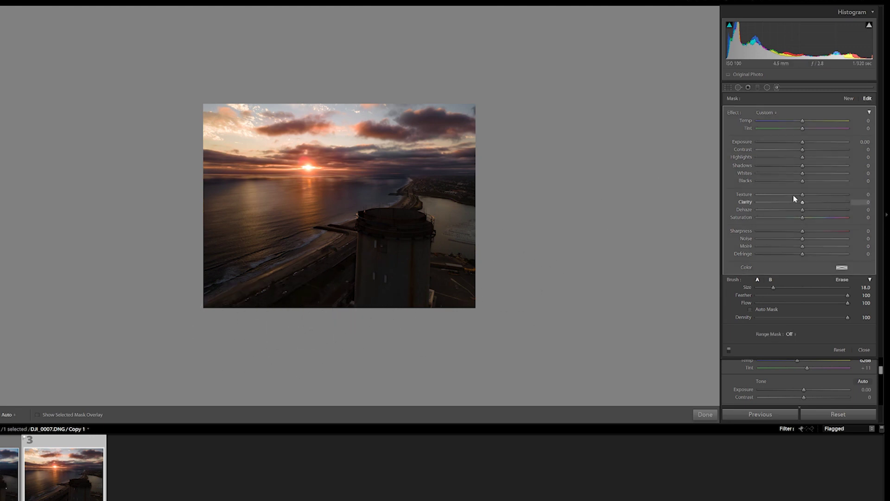
{"action": "mouse_move", "coordinate": [806, 166]}
{"action": "left_mouse_down"}
{"action": "mouse_move", "coordinate": [817, 168]}
{"action": "mouse_move", "coordinate": [809, 145]}
{"action": "left_mouse_up"}
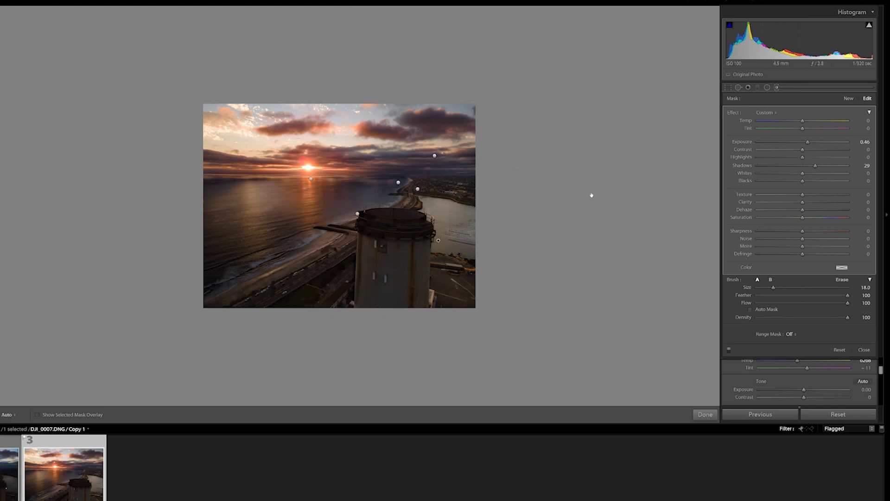
{"action": "key", "text": "Delete"}
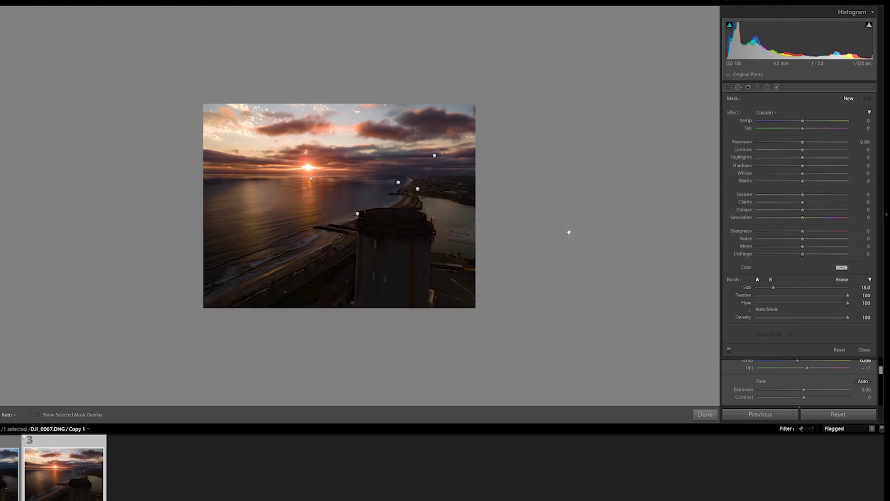
{"action": "key", "text": "ctrl+z"}
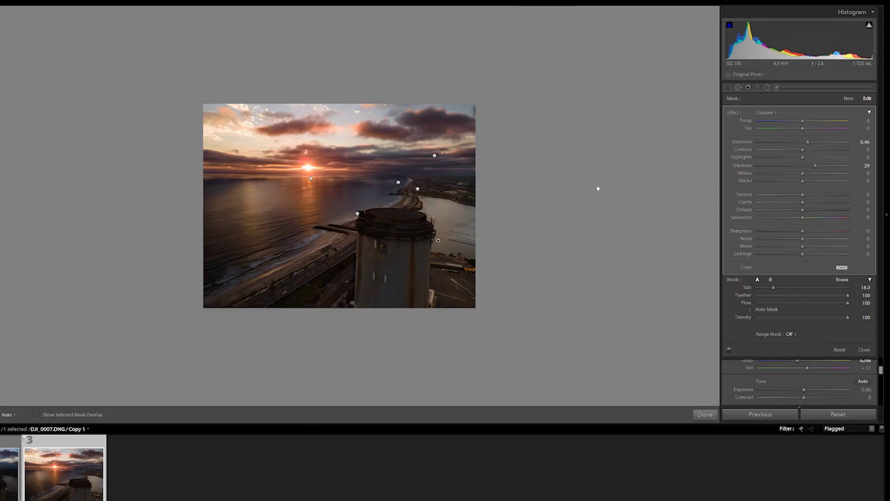
{"action": "key", "text": "Delete"}
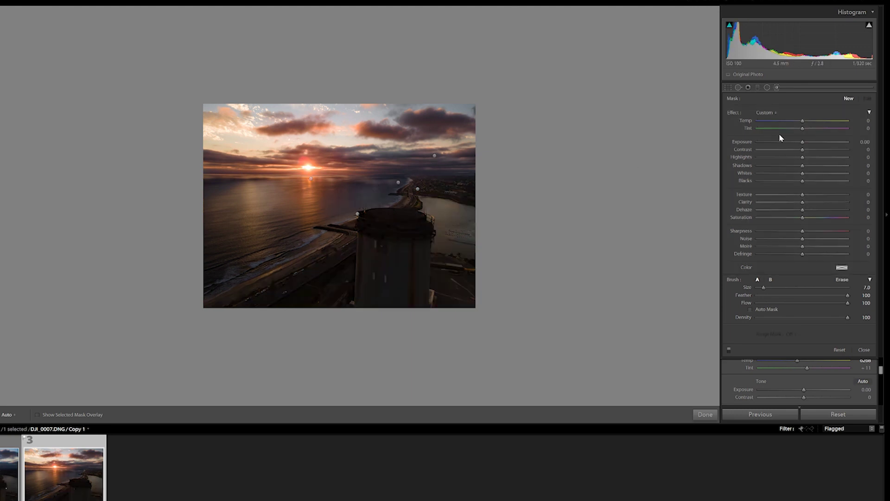
Step: Paint a mask around the sun with a size 27 brush, and set its Clarity to -29, Exposure to 0.73 and Temp to -3
{"action": "scroll", "coordinate": [338, 169], "scroll_direction": "up", "scroll_amount": 10}
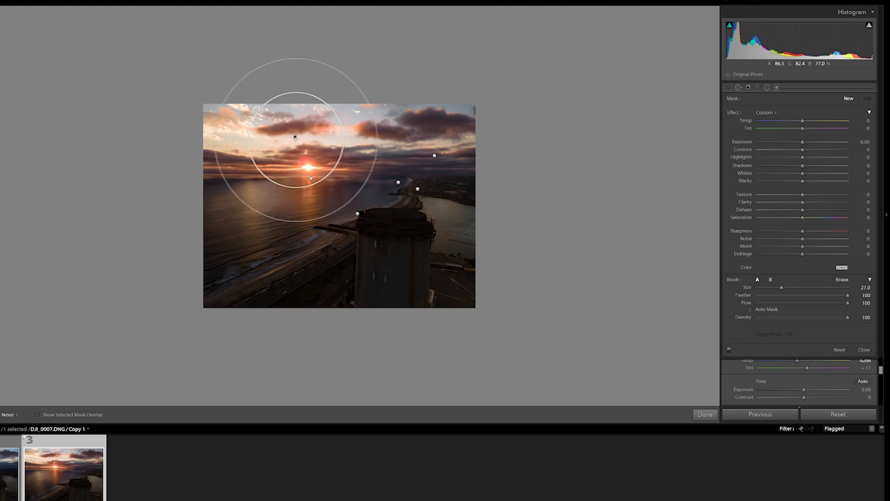
{"action": "key", "text": "h"}
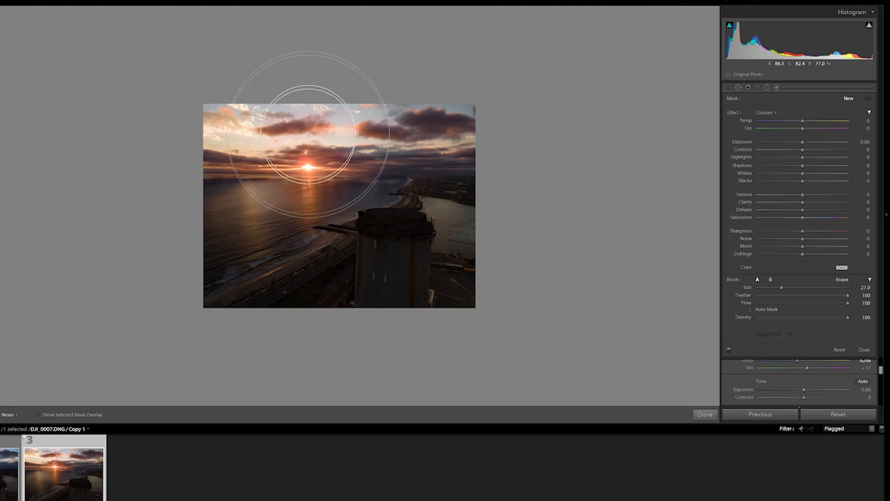
{"action": "key", "text": "h"}
{"action": "left_click_drag", "start_coordinate": [802, 202], "coordinate": [791, 202]}
{"action": "mouse_move", "coordinate": [802, 142]}
{"action": "left_mouse_down"}
{"action": "mouse_move", "coordinate": [811, 143]}
{"action": "mouse_move", "coordinate": [814, 122]}
{"action": "mouse_move", "coordinate": [804, 125]}
{"action": "left_mouse_up"}
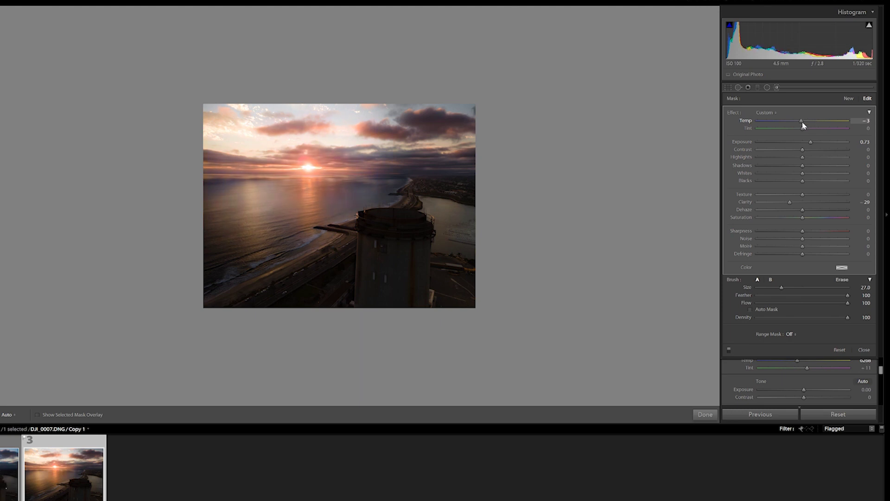
Step: Set the sun mask's Temp to 18 and Tint to 15, test Clarity at 48, and set Clarity to -30
{"action": "left_click", "coordinate": [808, 127]}
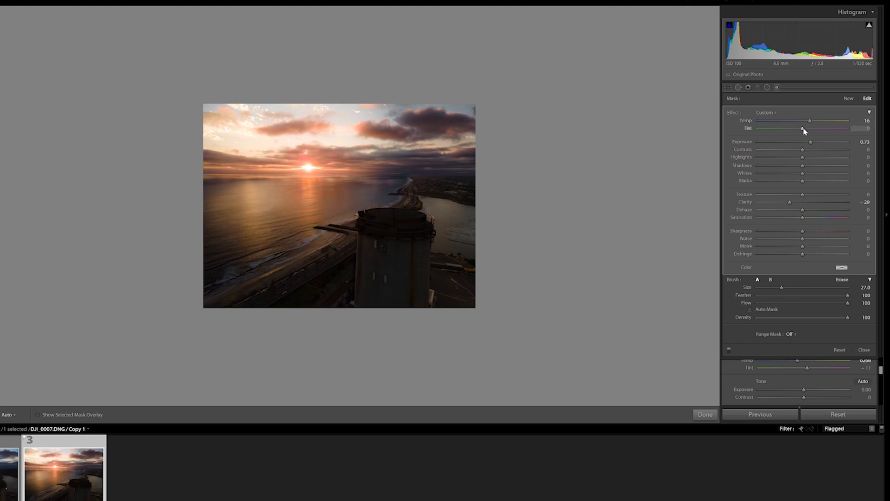
{"action": "left_click_drag", "start_coordinate": [809, 121], "coordinate": [812, 123]}
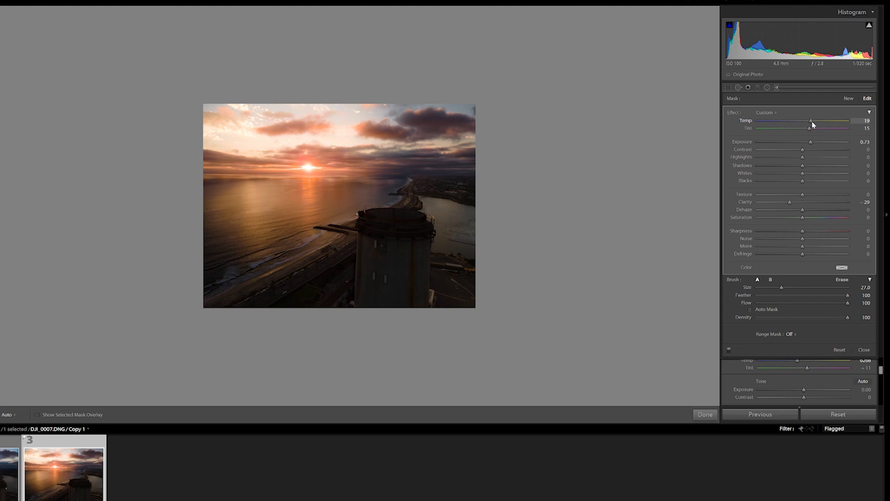
{"action": "left_click", "coordinate": [825, 203]}
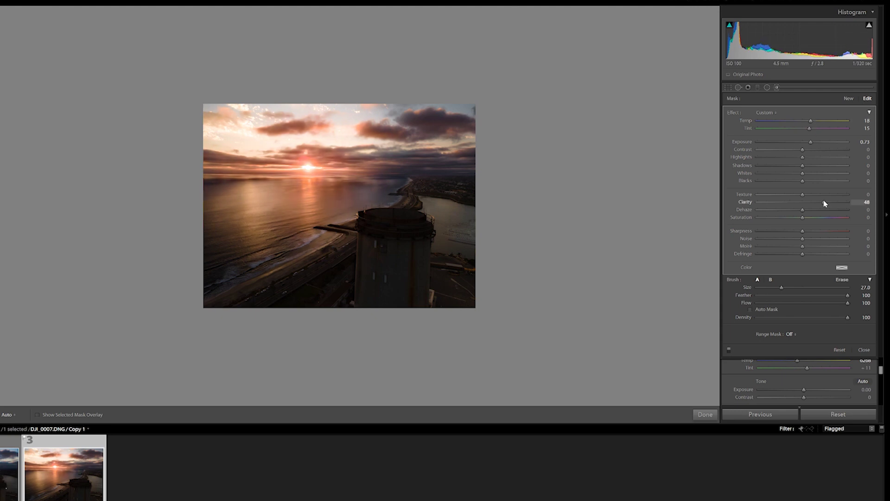
{"action": "mouse_move", "coordinate": [801, 203]}
{"action": "left_mouse_down"}
{"action": "mouse_move", "coordinate": [773, 202]}
{"action": "mouse_move", "coordinate": [803, 205]}
{"action": "mouse_move", "coordinate": [786, 205]}
{"action": "left_mouse_up"}
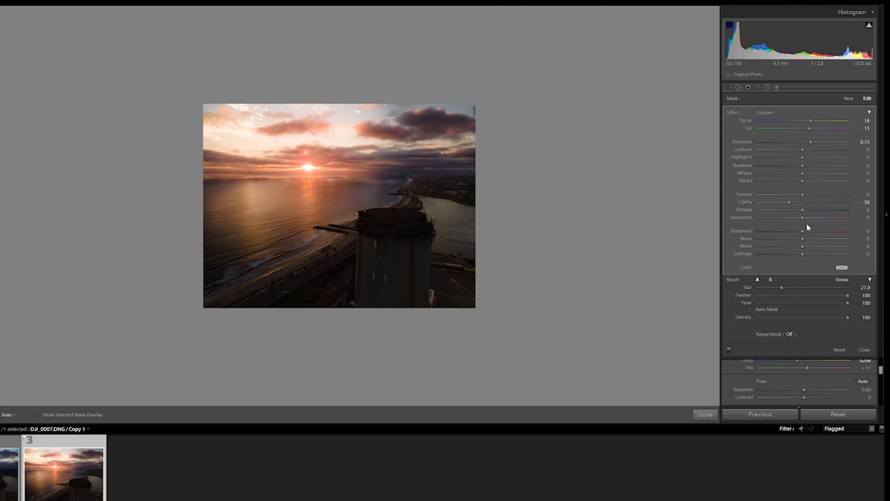
Step: Test the sun mask's Dehaze at -15 and return it to 0
{"action": "mouse_move", "coordinate": [800, 210]}
{"action": "left_mouse_down"}
{"action": "mouse_move", "coordinate": [789, 211]}
{"action": "mouse_move", "coordinate": [803, 213]}
{"action": "left_mouse_up"}
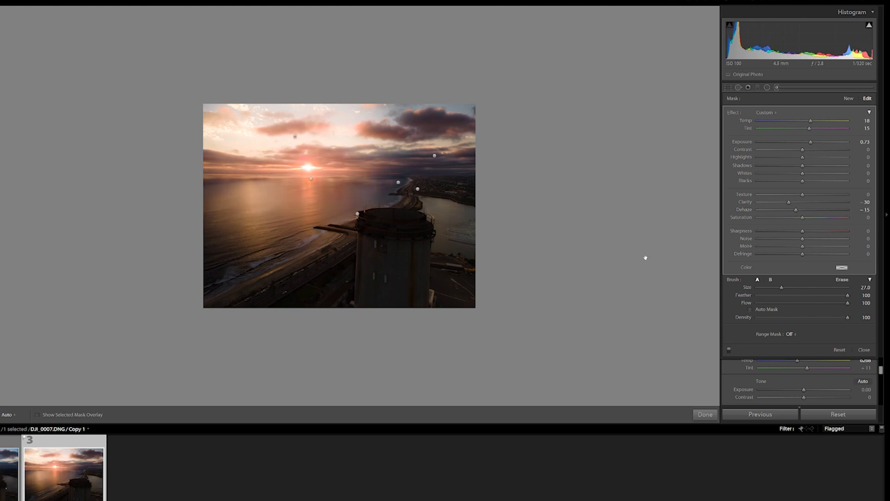
{"action": "mouse_move", "coordinate": [798, 212]}
{"action": "left_mouse_down"}
{"action": "mouse_move", "coordinate": [813, 208]}
{"action": "mouse_move", "coordinate": [804, 211]}
{"action": "left_mouse_up"}
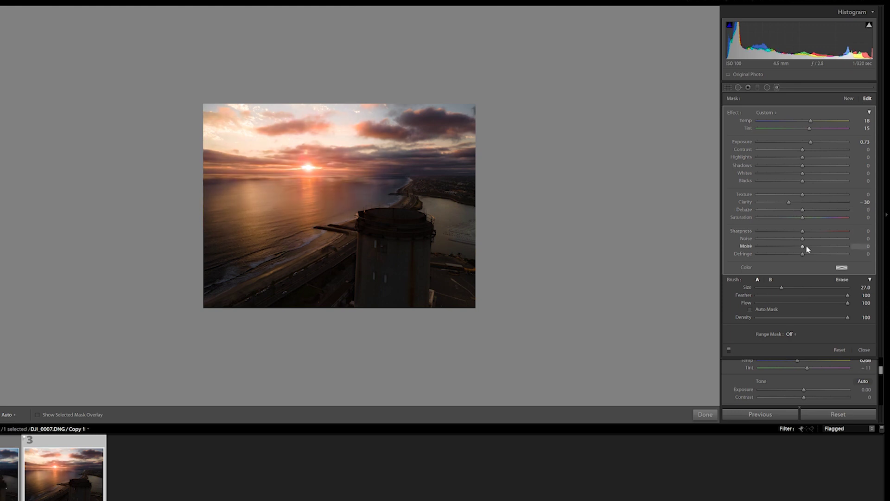
Step: Start a new size 2 brush mask and, at 1:1 zoom, paint over the small lamps on the tower's wall and side
{"action": "left_click", "coordinate": [777, 87]}
{"action": "left_click", "coordinate": [776, 88]}
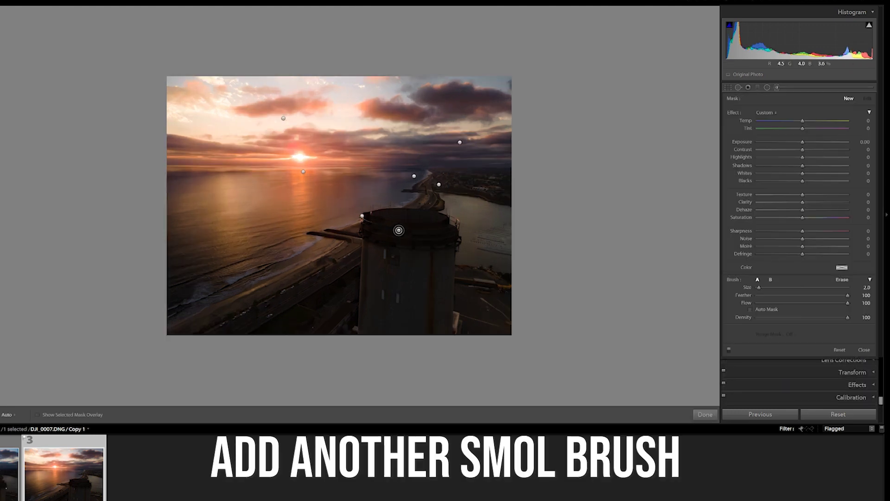
{"action": "key", "text": "z"}
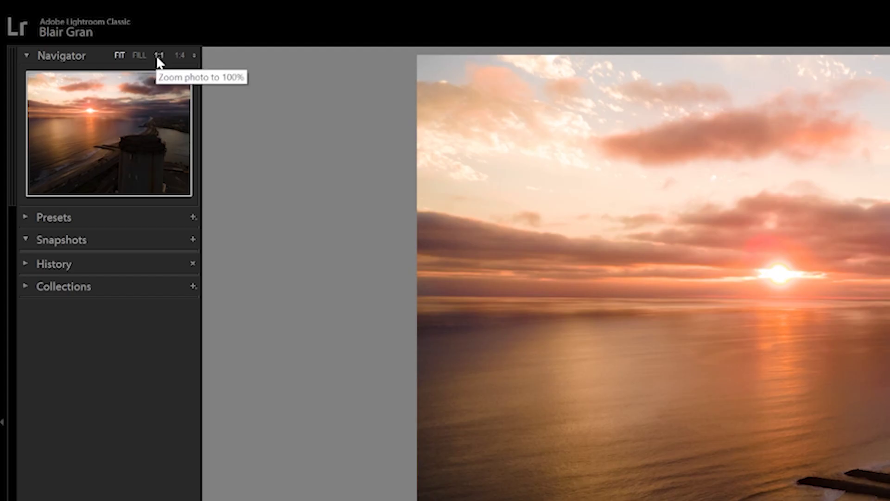
{"action": "left_click", "coordinate": [158, 56]}
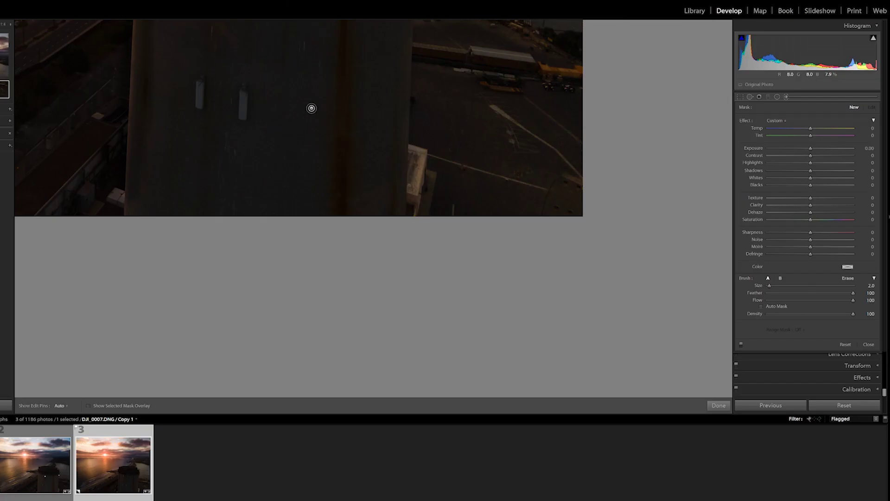
{"action": "left_click_drag", "start_coordinate": [326, 88], "coordinate": [521, 346]}
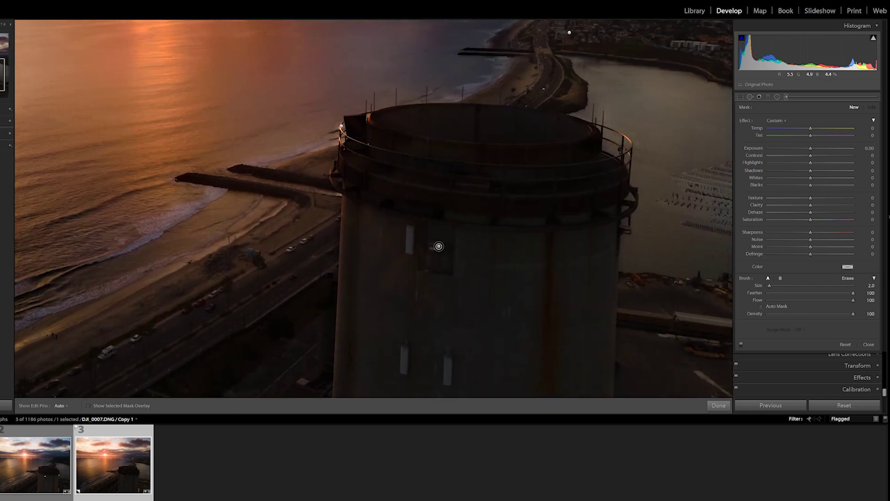
{"action": "key", "text": "bracketright"}
{"action": "left_click", "coordinate": [435, 246]}
{"action": "key", "text": "bracketleft"}
{"action": "key", "text": "bracketleft"}
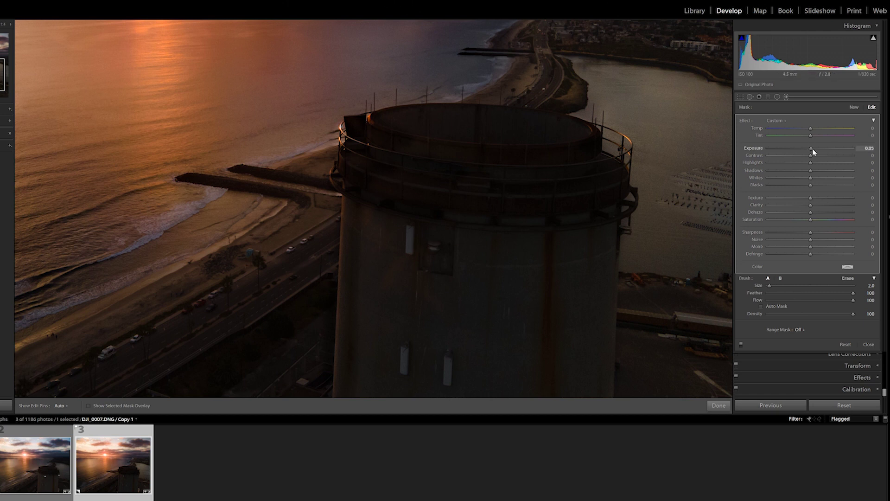
Step: Set the lamp mask's Temp to -7, Exposure to 3.19, Highlights to 2, Shadows to -13, Whites to 70 and Clarity to 36
{"action": "left_click_drag", "start_coordinate": [816, 151], "coordinate": [822, 154]}
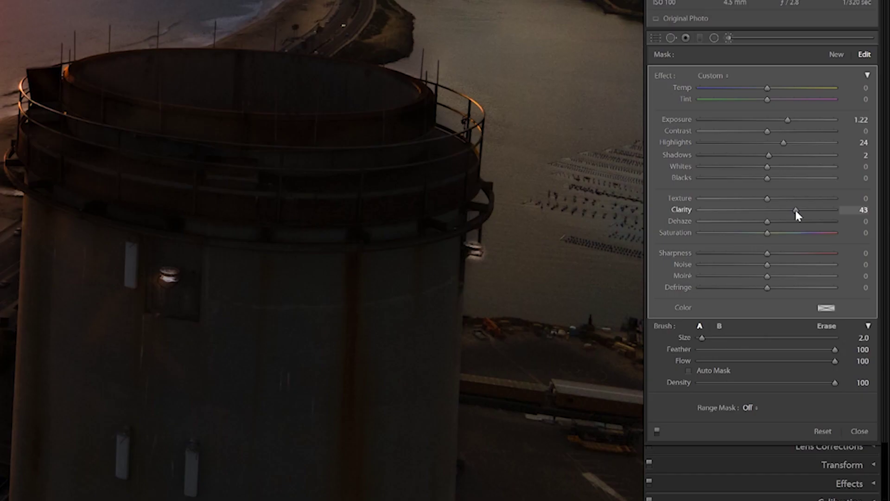
{"action": "left_click_drag", "start_coordinate": [823, 211], "coordinate": [824, 211]}
{"action": "left_click_drag", "start_coordinate": [785, 122], "coordinate": [793, 124]}
{"action": "left_click_drag", "start_coordinate": [768, 89], "coordinate": [763, 88]}
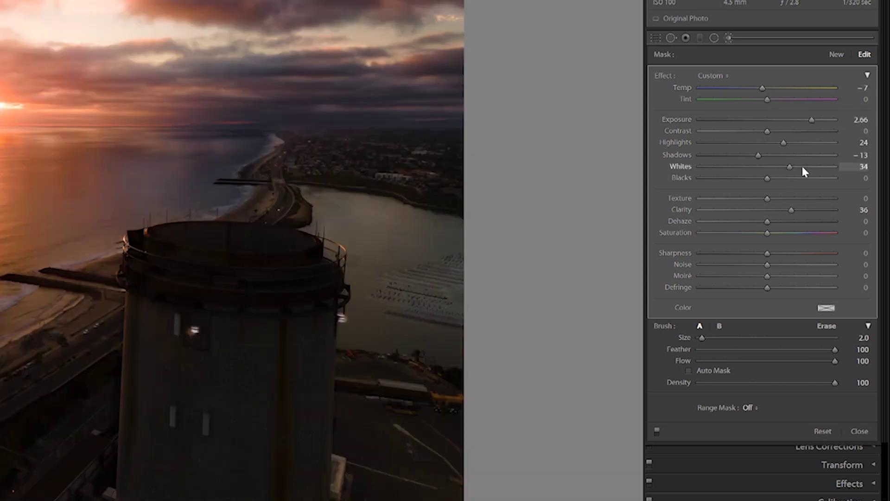
{"action": "mouse_move", "coordinate": [802, 168]}
{"action": "left_mouse_down"}
{"action": "mouse_move", "coordinate": [834, 165]}
{"action": "mouse_move", "coordinate": [812, 167]}
{"action": "left_mouse_up"}
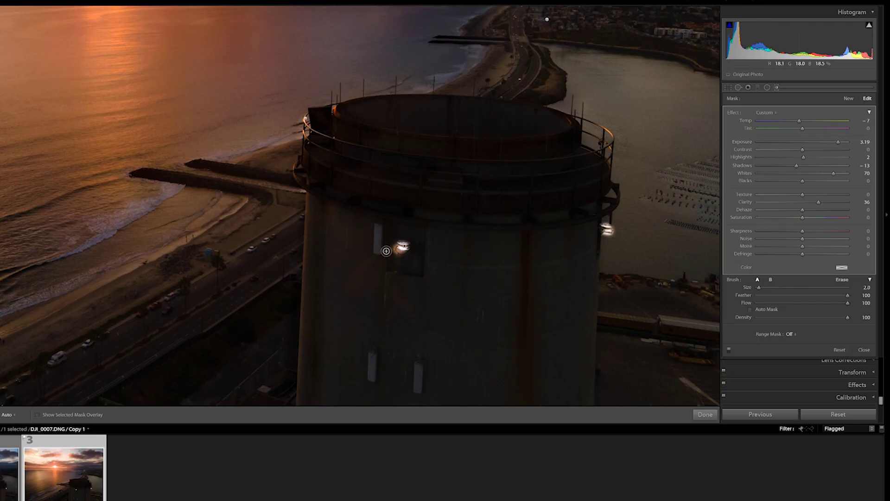
Step: Check the brightened lamps with the edit pins toggled and the whole photo in view, and finish the brush adjustment
{"action": "key", "text": "alt"}
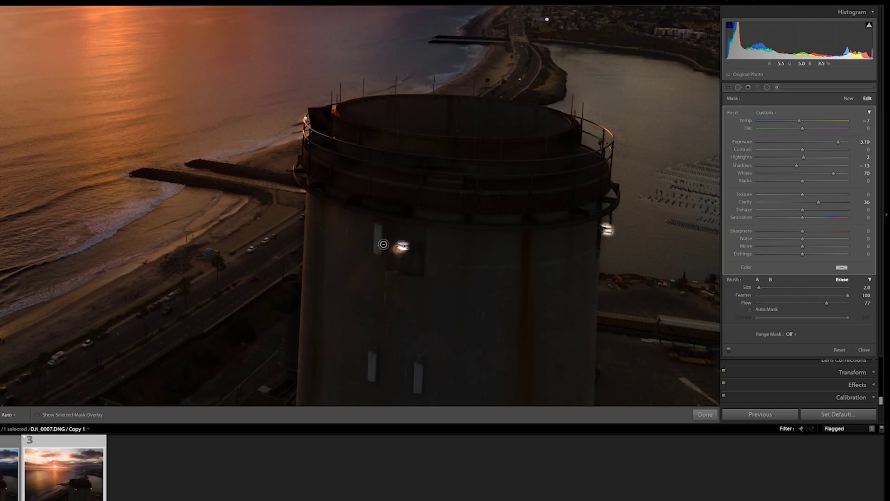
{"action": "key", "text": "h"}
{"action": "key", "text": "h"}
{"action": "key", "text": "h"}
{"action": "key", "text": "z"}
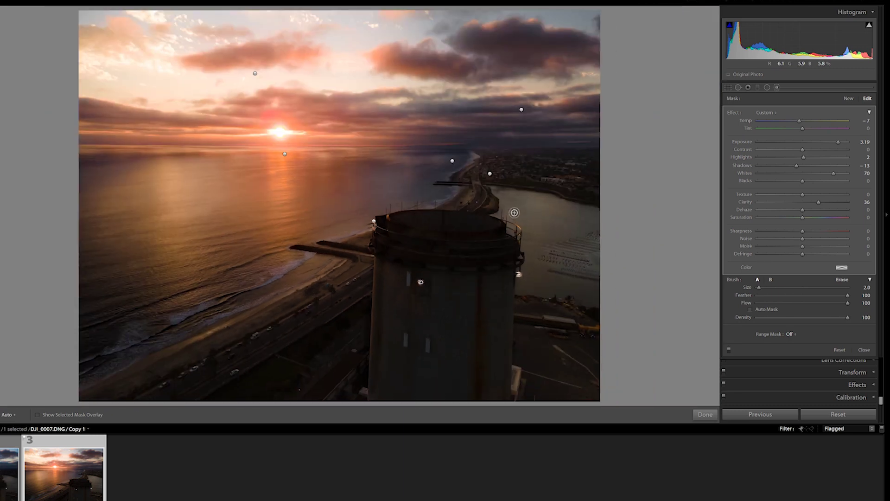
{"action": "left_click", "coordinate": [705, 414]}
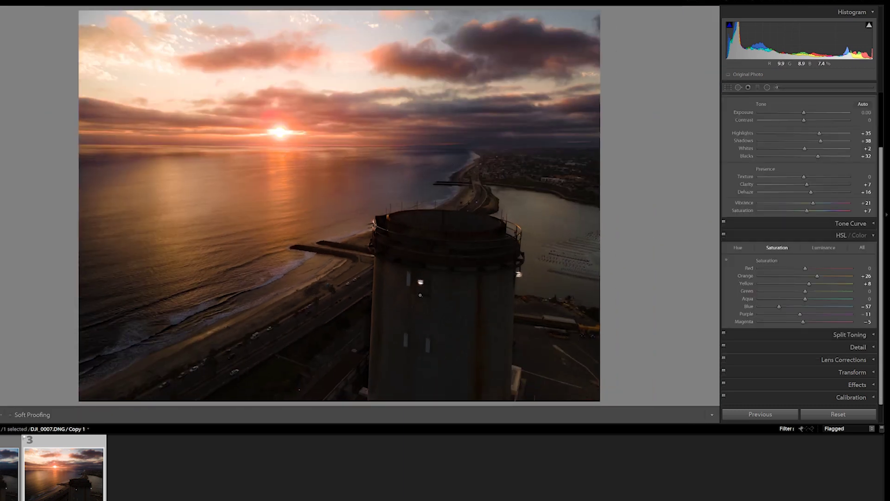
Step: Paint a new size 11 brush mask over the tower, and set its Exposure to 0.58 and Saturation to -13
{"action": "key", "text": "k"}
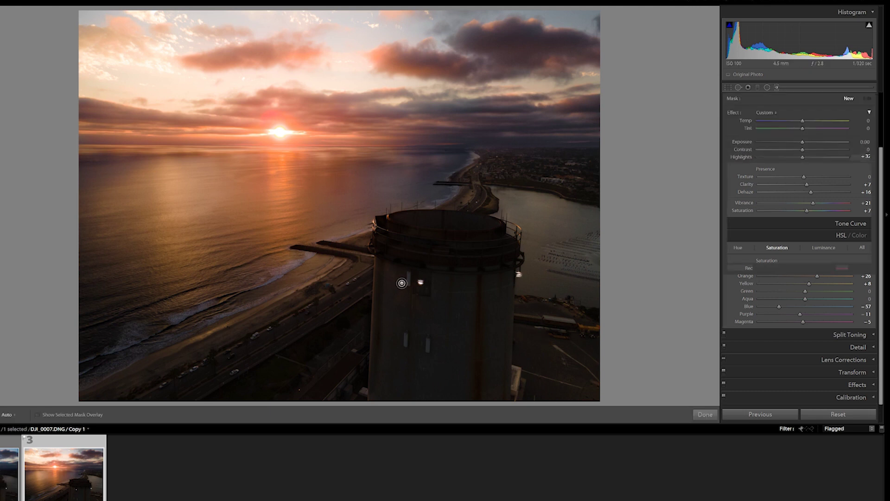
{"action": "scroll", "coordinate": [422, 278], "scroll_direction": "down", "scroll_amount": 3}
{"action": "key", "text": "h"}
{"action": "left_click_drag", "start_coordinate": [433, 371], "coordinate": [477, 325]}
{"action": "left_click_drag", "start_coordinate": [803, 142], "coordinate": [809, 141]}
{"action": "scroll", "coordinate": [423, 238], "scroll_direction": "down", "scroll_amount": 5}
{"action": "key", "text": "h"}
{"action": "key", "text": "h"}
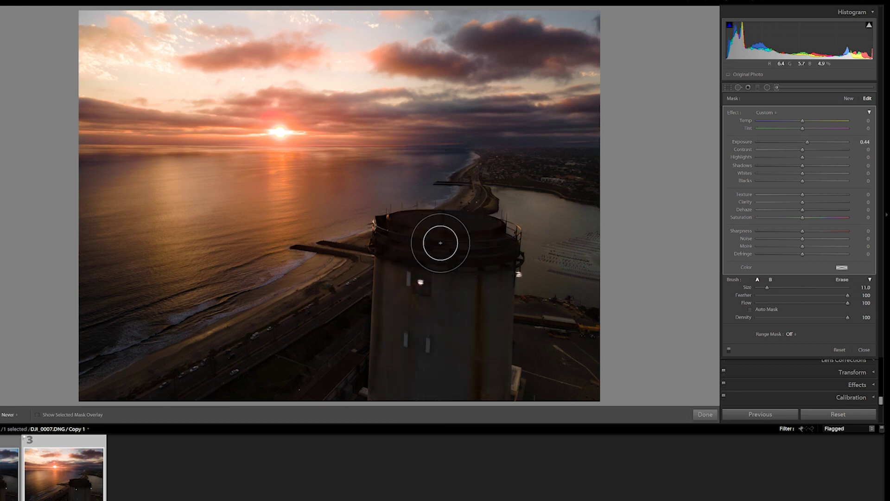
{"action": "left_click_drag", "start_coordinate": [808, 144], "coordinate": [809, 143]}
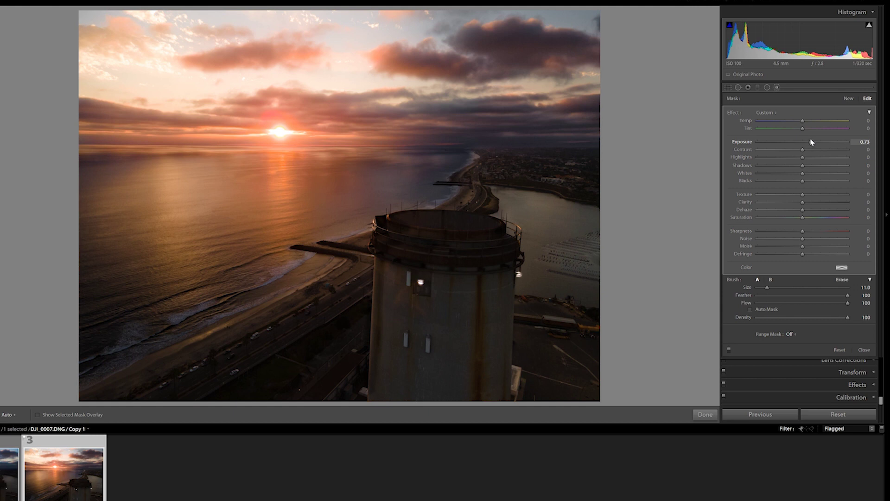
Step: Select the mask over the coast and bay, set Temp to 3, Exposure to 0.41 and Shadows to 34, and try Highlights at -47
{"action": "mouse_move", "coordinate": [492, 178]}
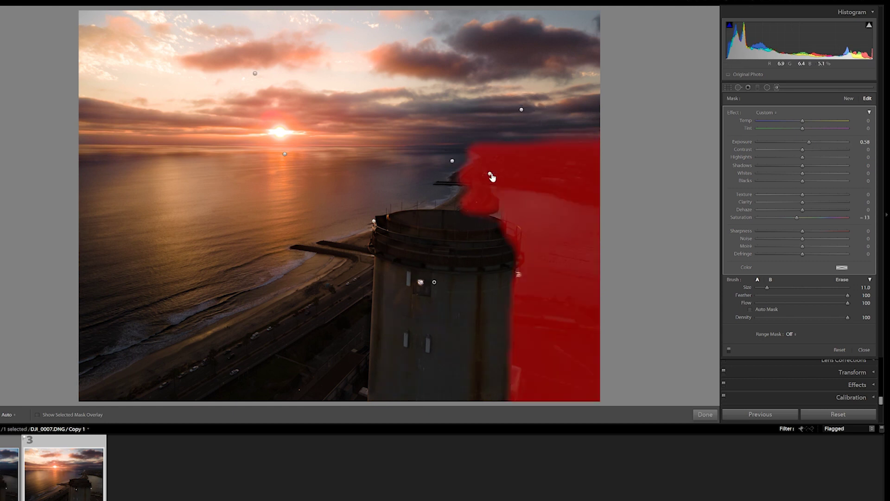
{"action": "left_click_drag", "start_coordinate": [810, 142], "coordinate": [805, 121]}
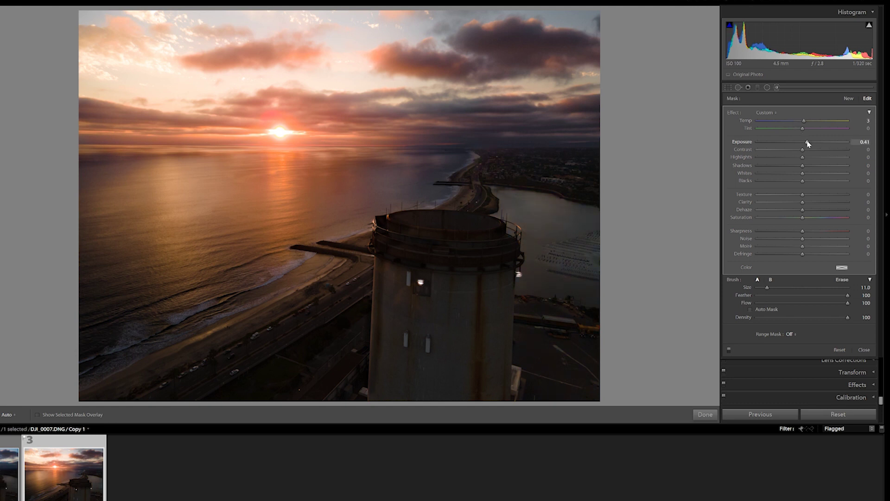
{"action": "left_click_drag", "start_coordinate": [803, 166], "coordinate": [818, 166]}
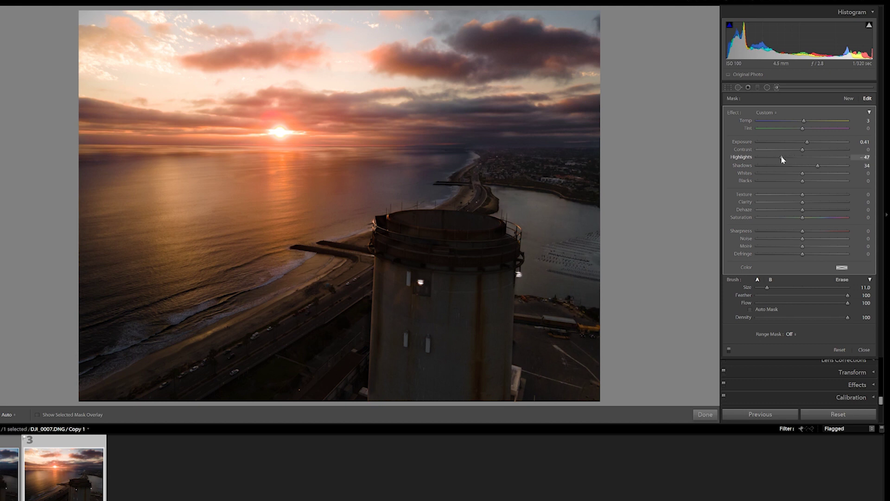
Step: Paint a new size 4 mask along the coastal road, and set Temp to -6, Exposure to 0.46, Shadows to 46 and Clarity to 52
{"action": "left_click", "coordinate": [848, 98]}
{"action": "scroll", "coordinate": [320, 315], "scroll_direction": "down", "scroll_amount": 5}
{"action": "key", "text": "h"}
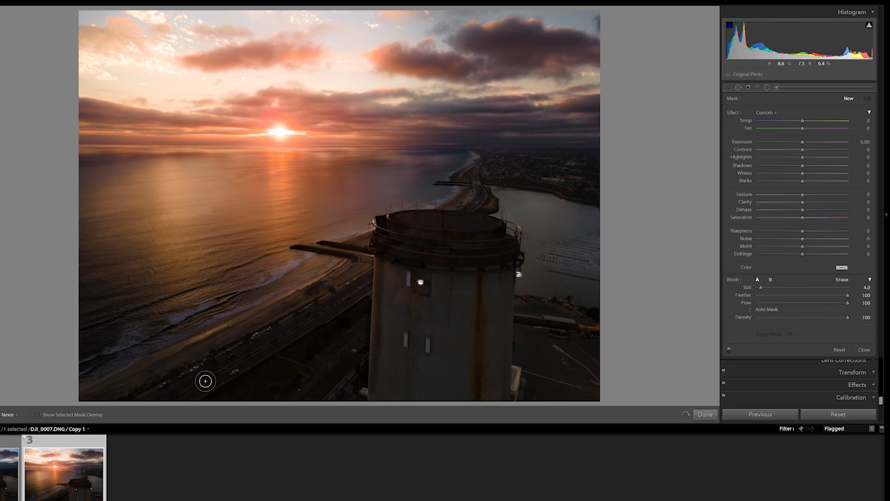
{"action": "mouse_move", "coordinate": [803, 120]}
{"action": "left_mouse_down"}
{"action": "mouse_move", "coordinate": [794, 120]}
{"action": "mouse_move", "coordinate": [808, 124]}
{"action": "left_mouse_up"}
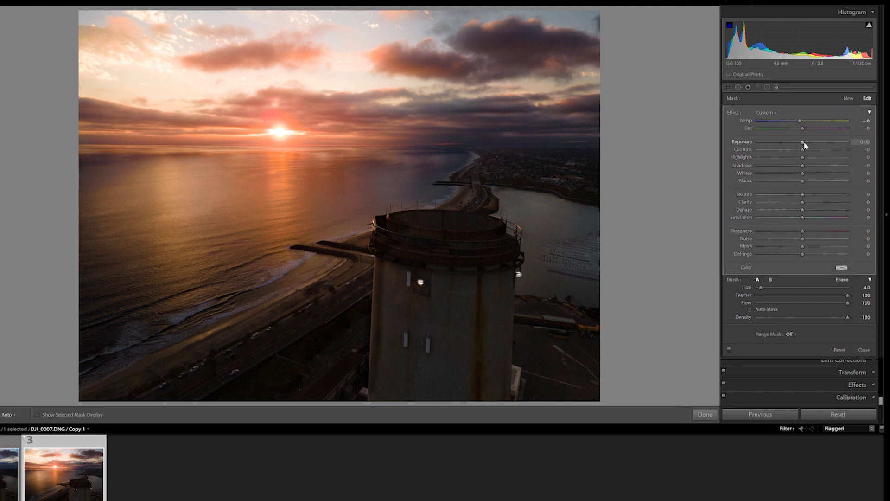
{"action": "left_click_drag", "start_coordinate": [802, 166], "coordinate": [806, 146]}
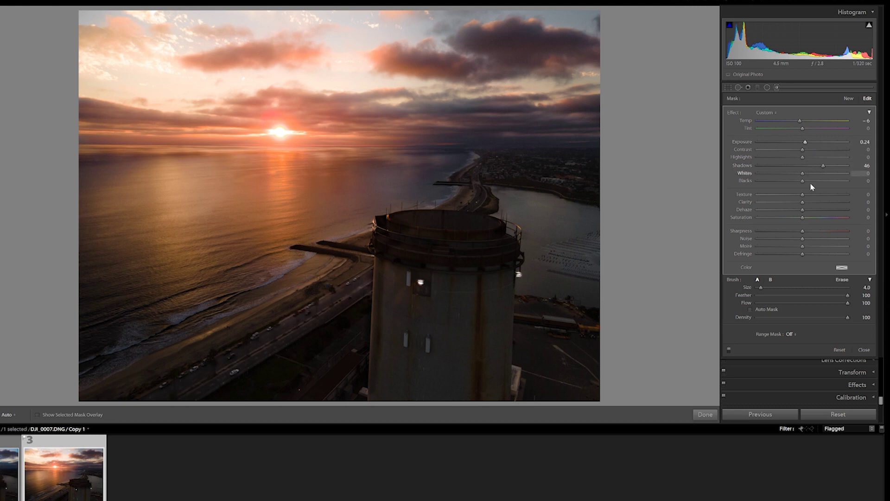
{"action": "left_click_drag", "start_coordinate": [814, 199], "coordinate": [818, 203]}
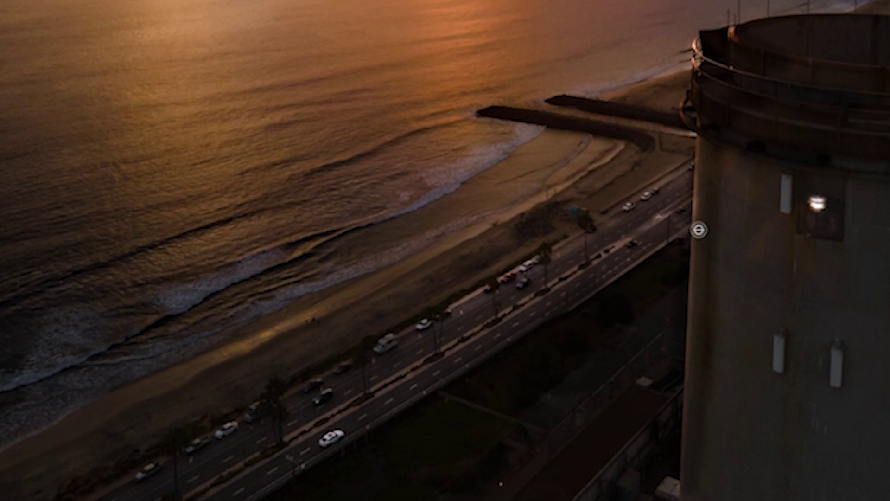
{"action": "left_click_drag", "start_coordinate": [699, 229], "coordinate": [222, 499]}
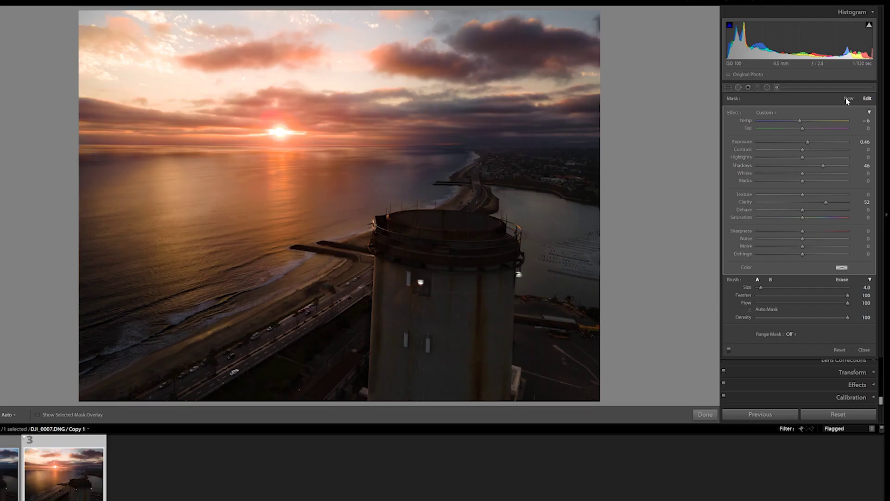
Step: Paint a new small-brush mask along the beach, and set its Exposure to 0.34, Clarity to 18, Dehaze to 16 and Saturation to 25
{"action": "left_click", "coordinate": [848, 99]}
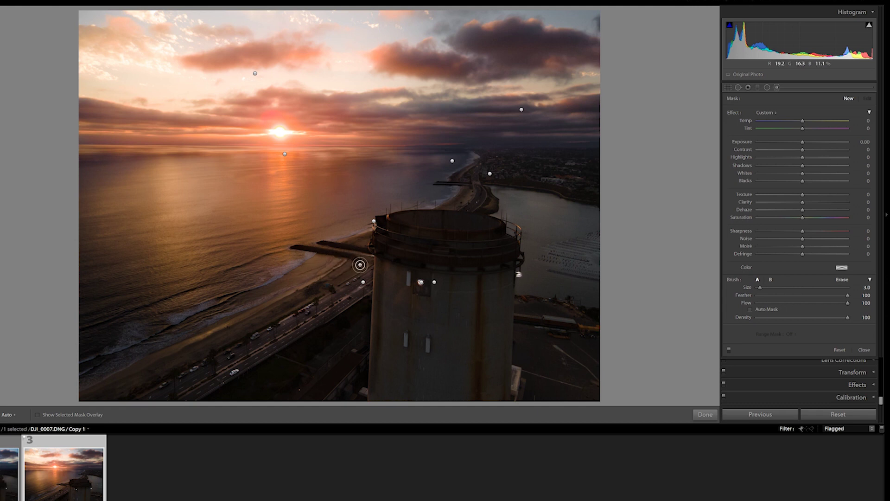
{"action": "left_click", "coordinate": [104, 392]}
{"action": "key", "text": "bracketleft"}
{"action": "key", "text": "bracketleft"}
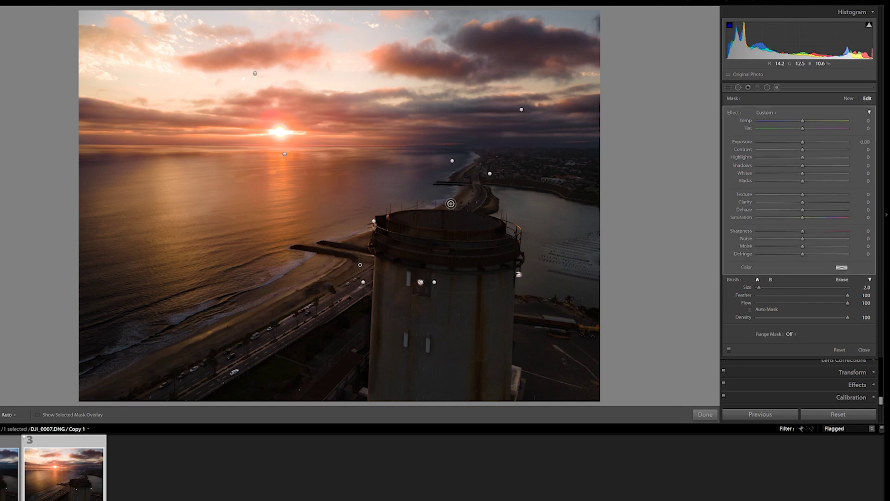
{"action": "key", "text": "ctrl+z"}
{"action": "mouse_move", "coordinate": [804, 202]}
{"action": "left_mouse_down"}
{"action": "mouse_move", "coordinate": [825, 204]}
{"action": "mouse_move", "coordinate": [783, 208]}
{"action": "mouse_move", "coordinate": [816, 213]}
{"action": "left_mouse_up"}
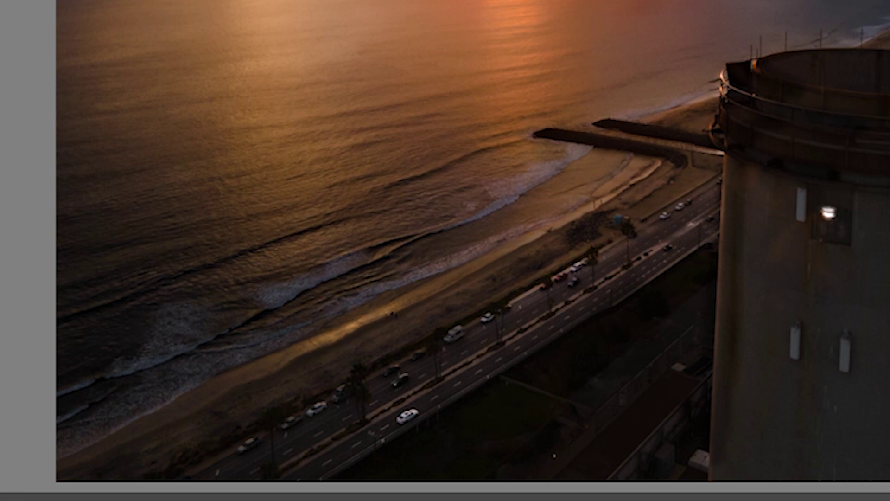
Step: Compare the photo by deleting and restoring the beach mask, review it at different zoom levels, and finish the brush adjustment
{"action": "key", "text": "Delete"}
{"action": "key", "text": "ctrl+z"}
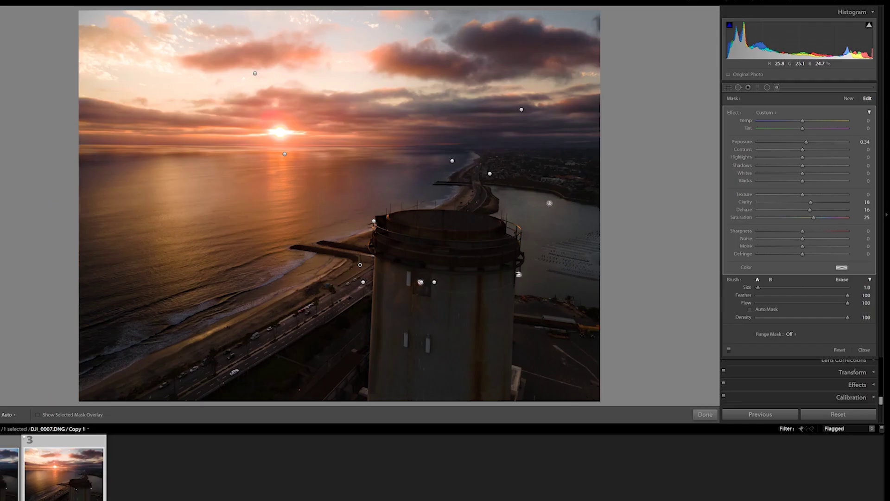
{"action": "key", "text": "z"}
{"action": "key", "text": "z"}
{"action": "key", "text": "z"}
{"action": "key", "text": "z"}
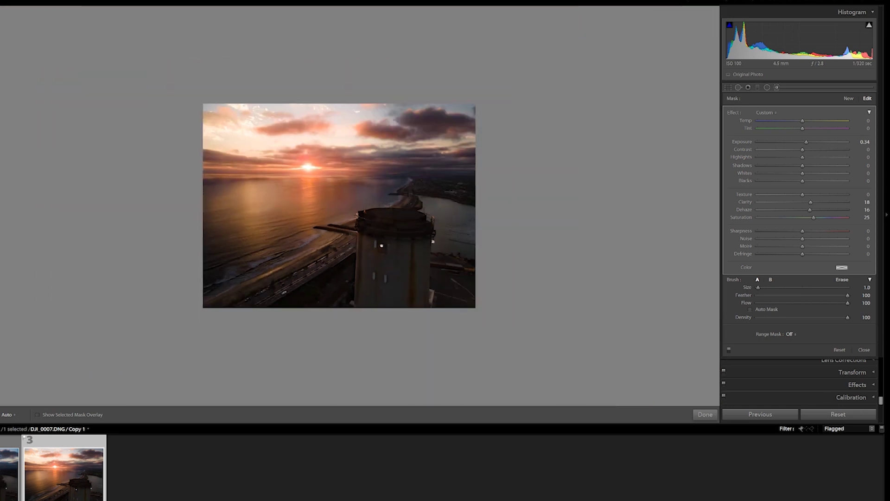
{"action": "left_click", "coordinate": [709, 415]}
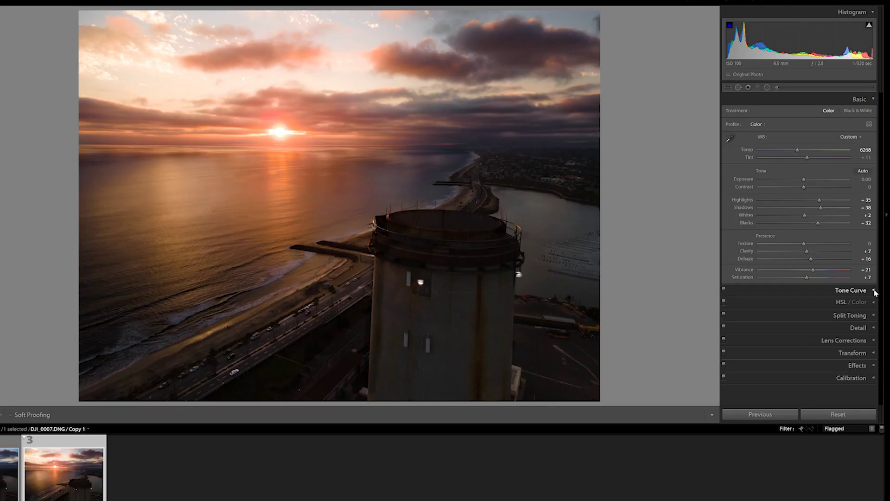
Step: Raise the RGB tone curve's black point to about 5.5%, pull a nearby shadow point down, and compare with the curve off and on
{"action": "left_click", "coordinate": [875, 291]}
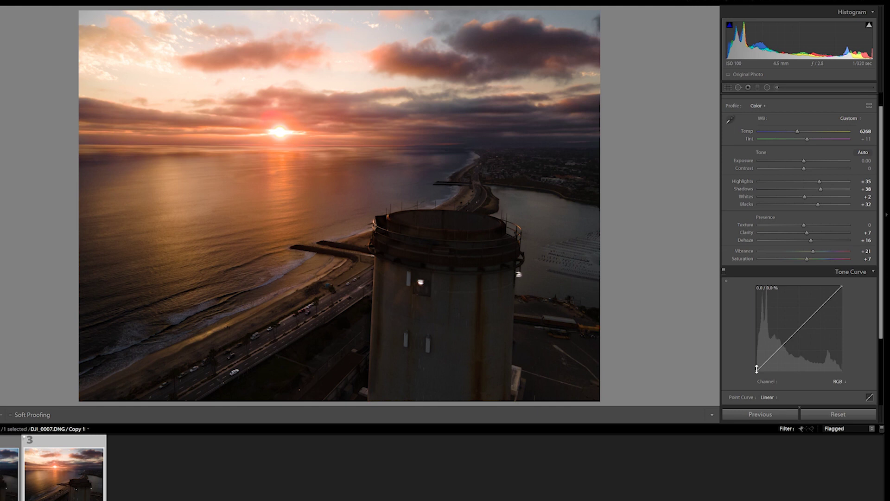
{"action": "left_click_drag", "start_coordinate": [757, 369], "coordinate": [751, 367]}
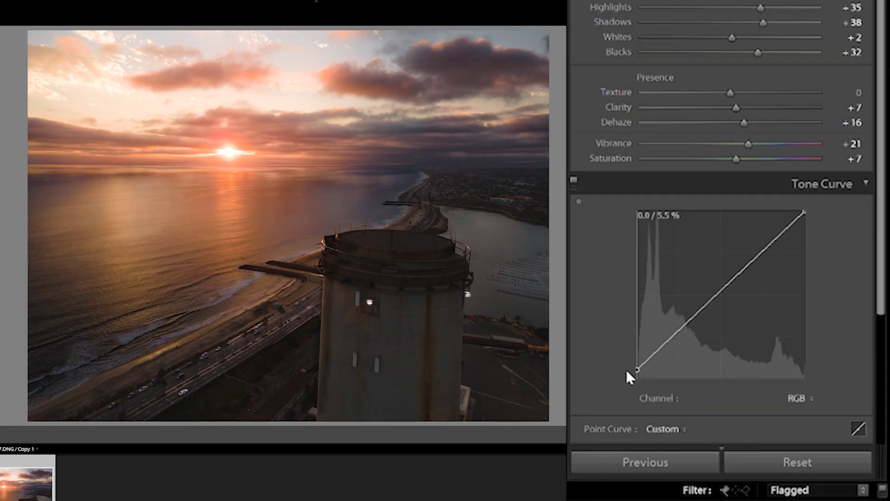
{"action": "left_click", "coordinate": [650, 356]}
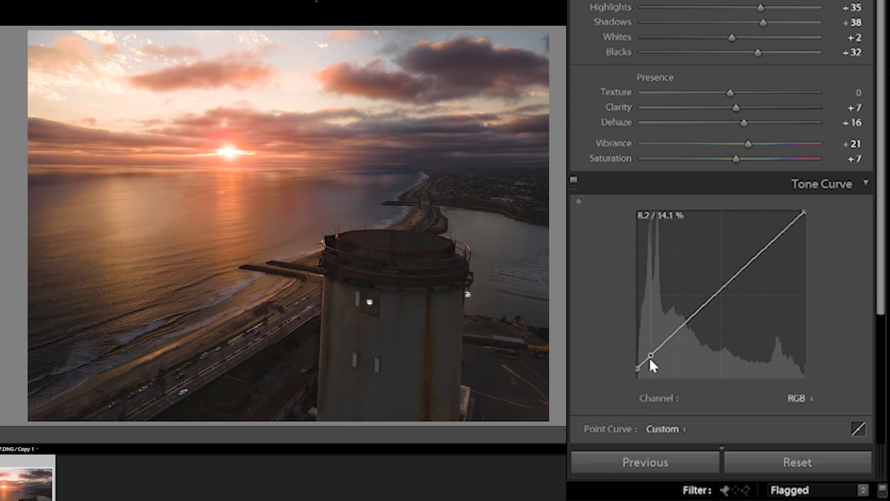
{"action": "left_click_drag", "start_coordinate": [650, 360], "coordinate": [650, 362]}
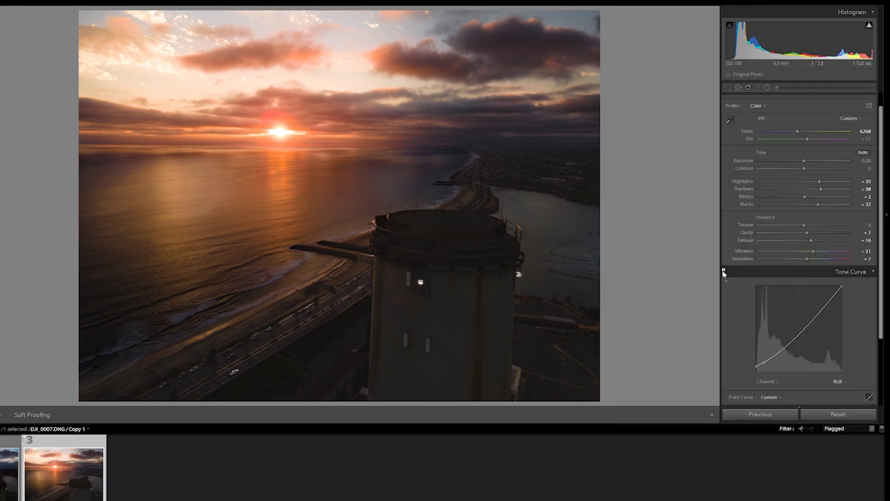
{"action": "left_click", "coordinate": [573, 181]}
{"action": "left_click", "coordinate": [574, 181]}
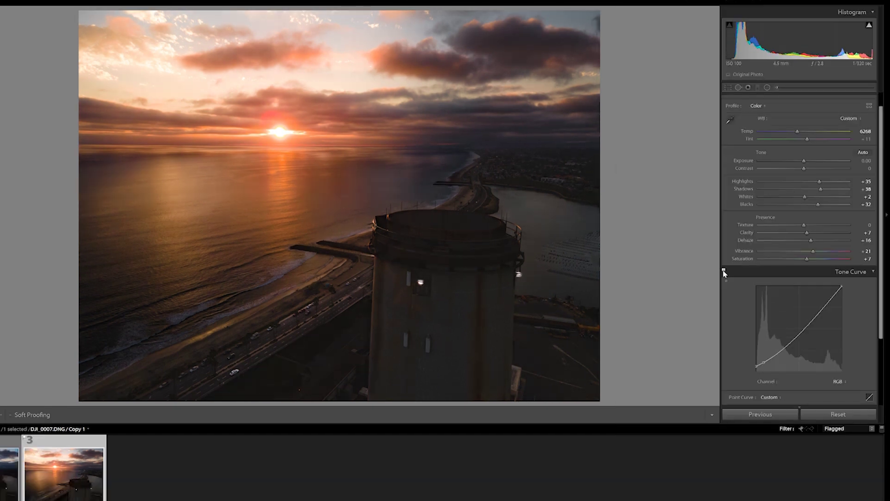
Step: Compare the zoomed-out photo with the tone curve off and on, and try adjusting the curve's highlight end
{"action": "key", "text": "ctrl+minus"}
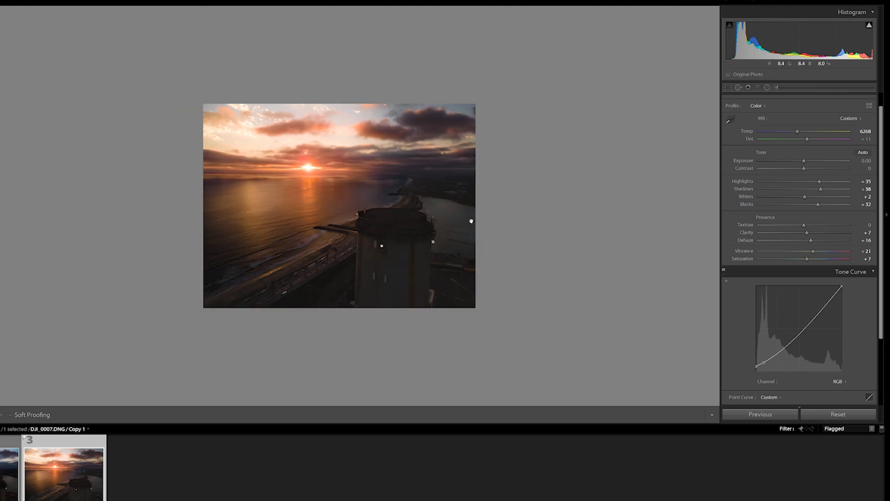
{"action": "left_click", "coordinate": [724, 271]}
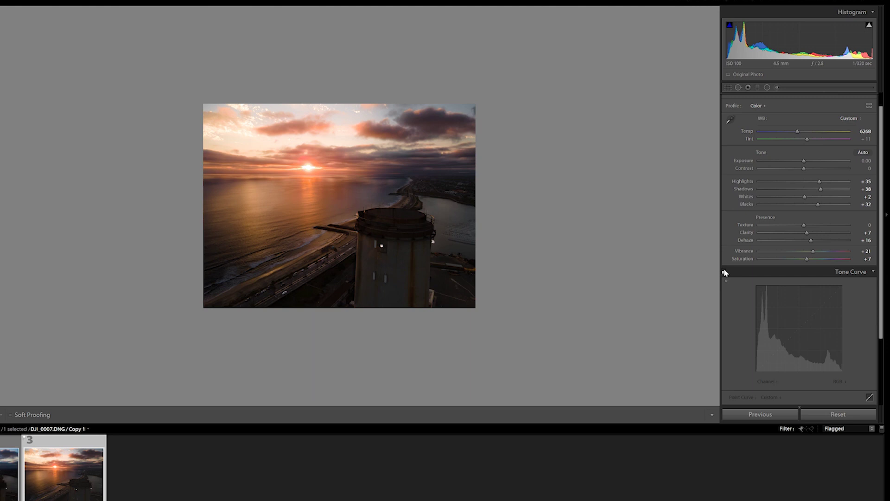
{"action": "left_click", "coordinate": [724, 271]}
{"action": "left_click", "coordinate": [724, 271]}
{"action": "left_click", "coordinate": [724, 271]}
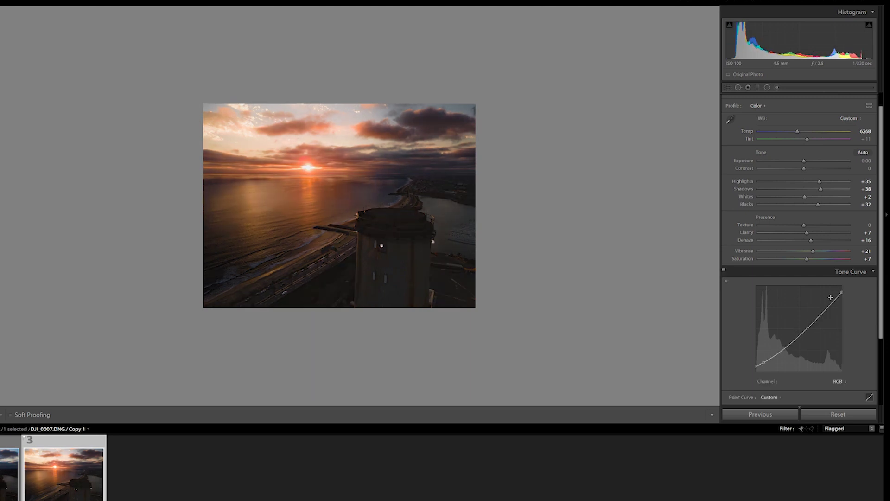
{"action": "left_click_drag", "start_coordinate": [827, 308], "coordinate": [829, 299]}
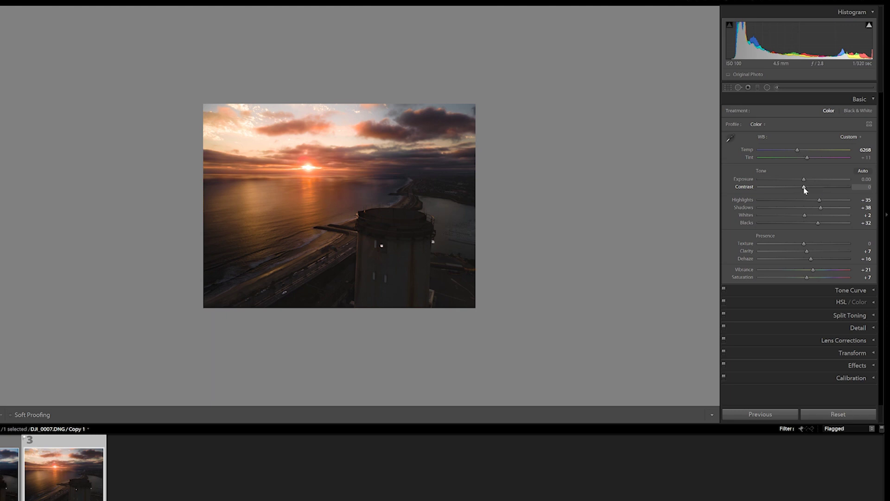
Step: Set the photo's Contrast to 43 and Shadows to 79 in the basic adjustments
{"action": "left_click_drag", "start_coordinate": [805, 188], "coordinate": [831, 199]}
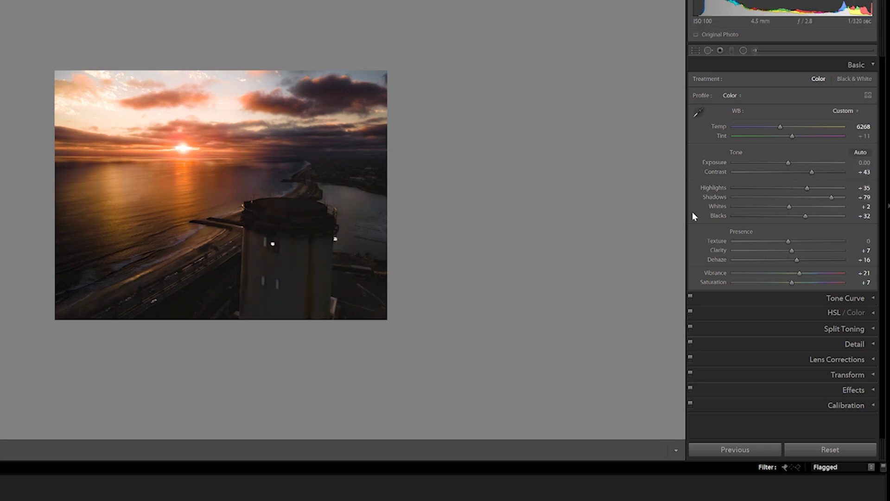
{"action": "key", "text": "ctrl+z"}
Step: Try Vibrance at 40, Temp at 6909 and 7640, and a different Highlights value, undoing each trial
{"action": "left_click_drag", "start_coordinate": [794, 274], "coordinate": [809, 275]}
{"action": "mouse_move", "coordinate": [781, 127]}
{"action": "left_mouse_down"}
{"action": "mouse_move", "coordinate": [767, 128]}
{"action": "mouse_move", "coordinate": [787, 132]}
{"action": "left_mouse_up"}
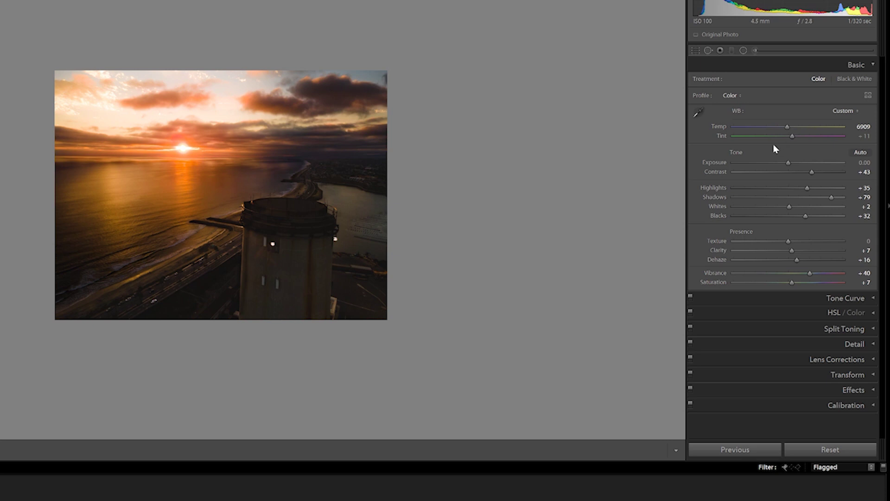
{"action": "key", "text": "ctrl+z"}
{"action": "left_click_drag", "start_coordinate": [830, 197], "coordinate": [759, 192]}
{"action": "key", "text": "ctrl+z"}
{"action": "key", "text": "ctrl+z"}
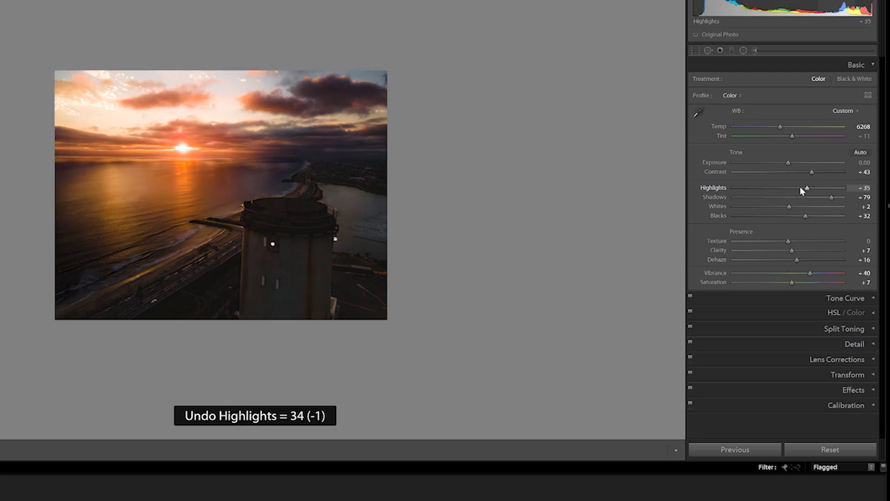
{"action": "left_click_drag", "start_coordinate": [763, 128], "coordinate": [795, 135]}
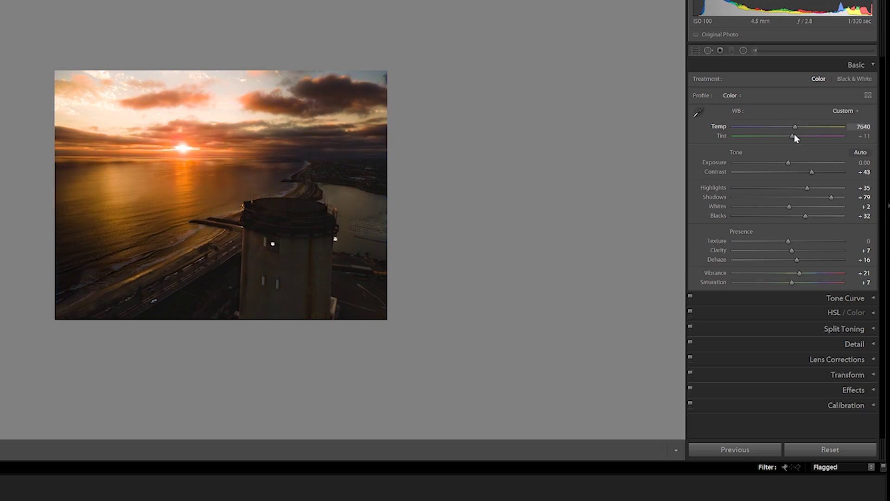
{"action": "key", "text": "ctrl+z"}
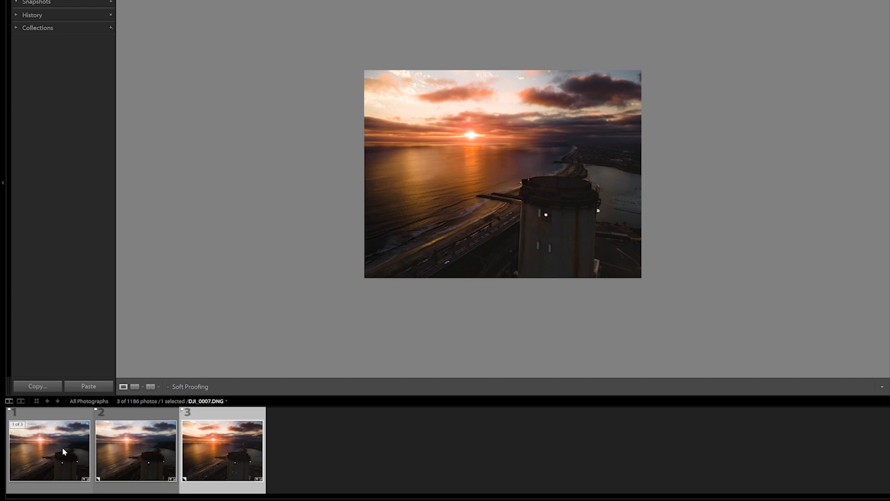
Step: Compare the first version of DJI_0007.DNG with the finished edit in Copy 1
{"action": "left_click", "coordinate": [62, 447]}
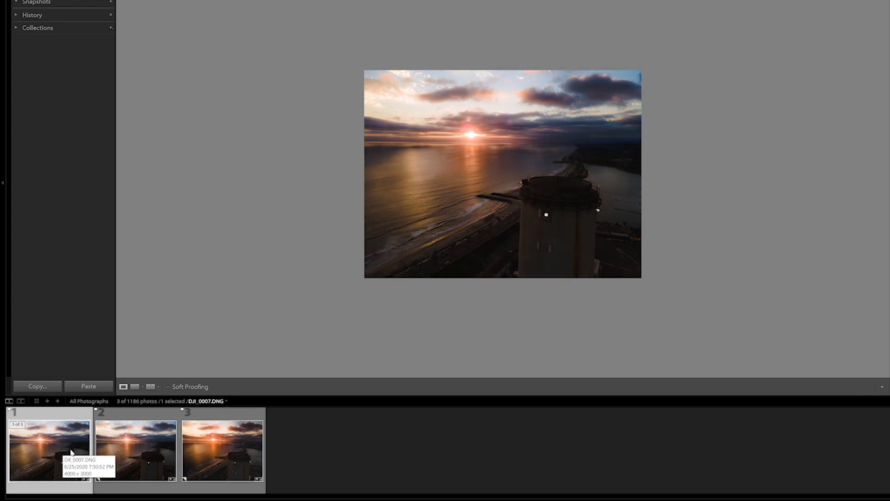
{"action": "left_click", "coordinate": [216, 452]}
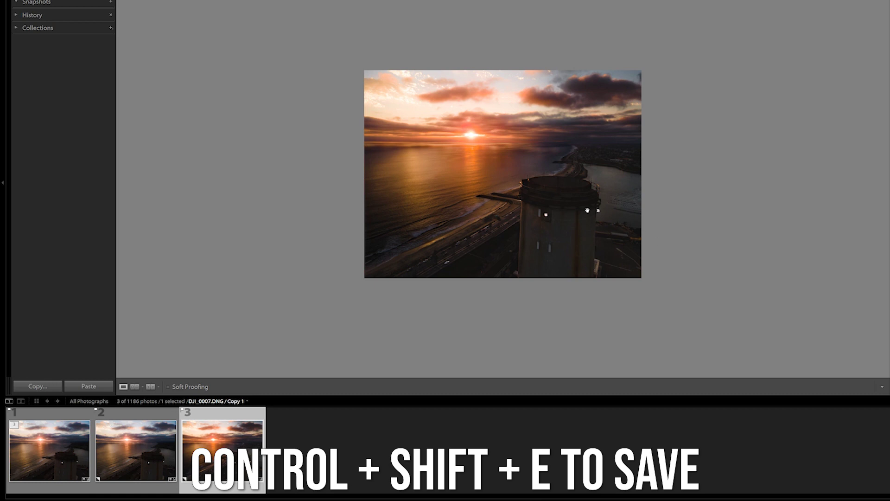